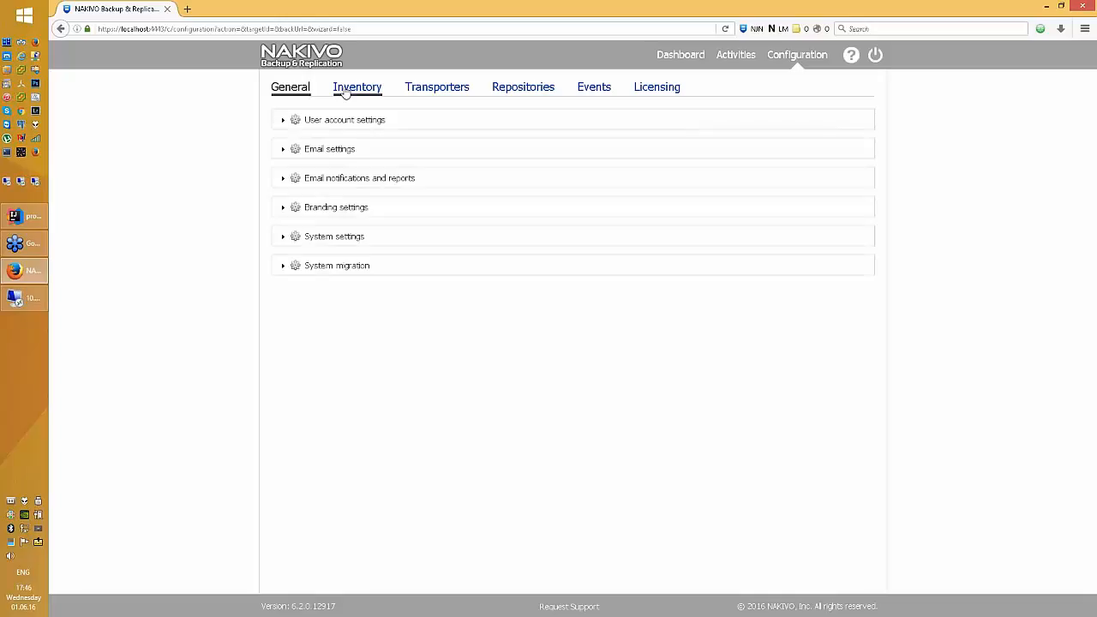
# Step: Inspect the virtual machines on the 10.30.30.250 Hyper-V server in the inventory, and return to the dashboard
pyautogui.click(347, 89)
pyautogui.click(423, 179)
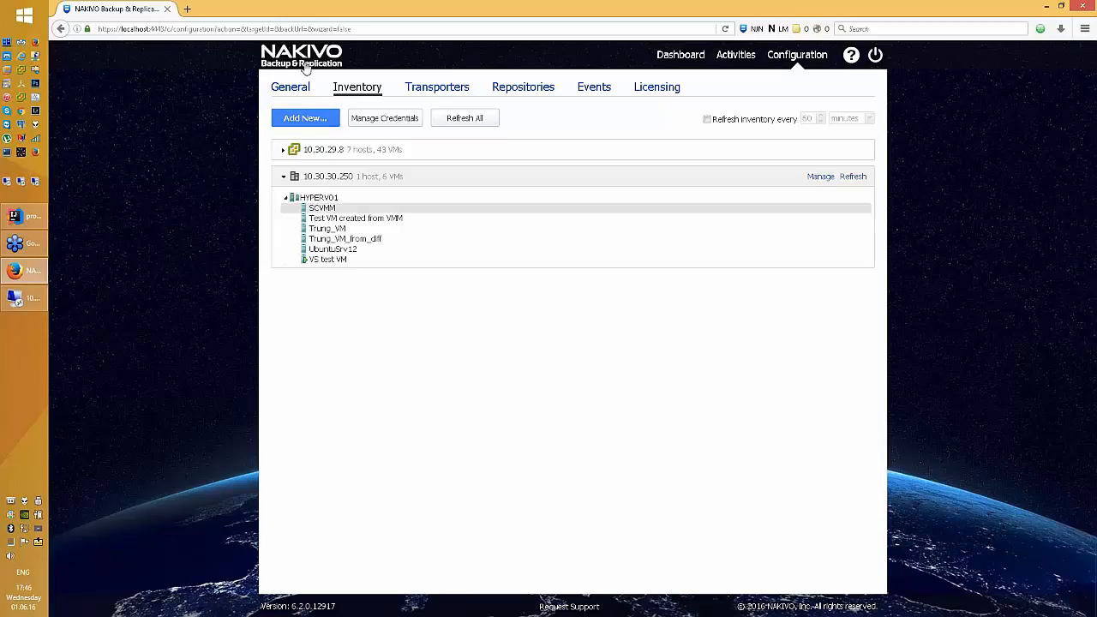
pyautogui.click(285, 83)
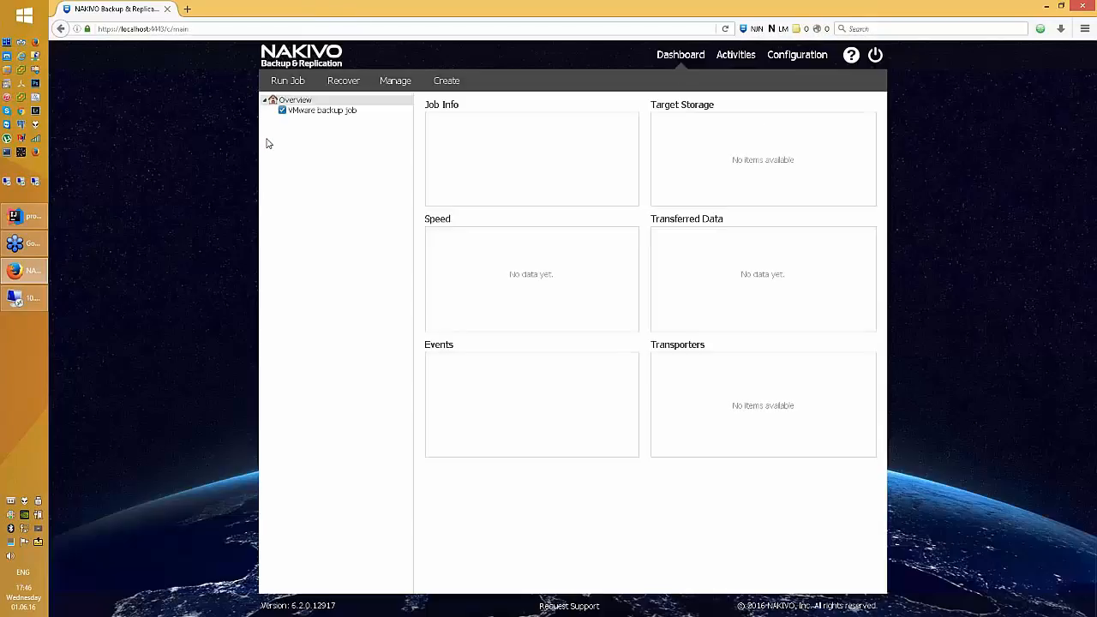
# Step: Start a new Microsoft Hyper-V backup job and choose Trung_VM as the virtual machine to back up
pyautogui.click(436, 87)
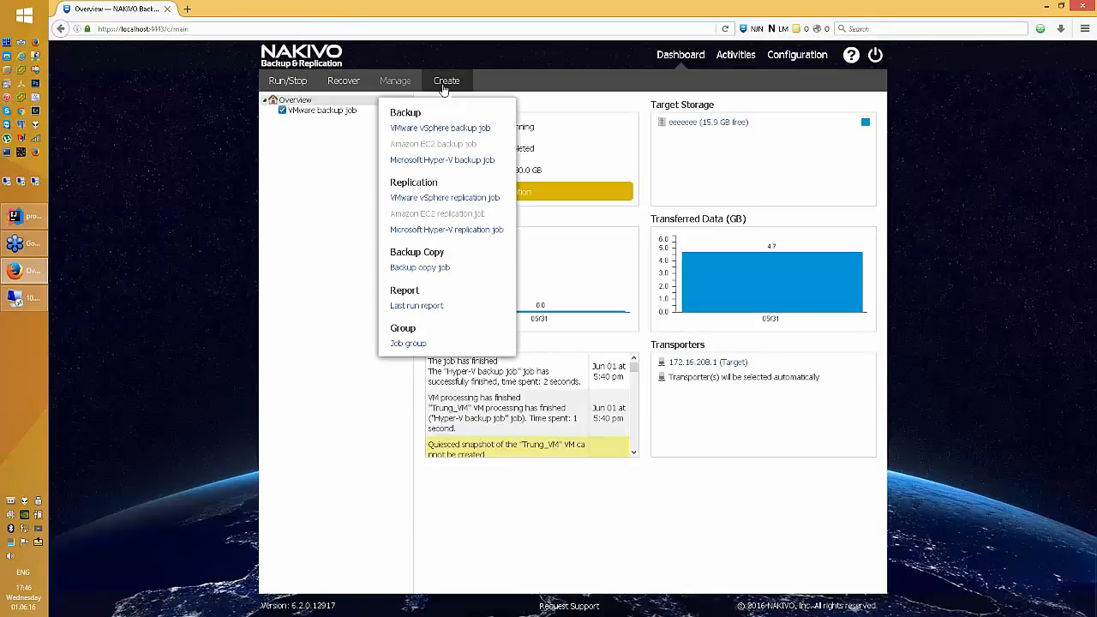
pyautogui.click(432, 161)
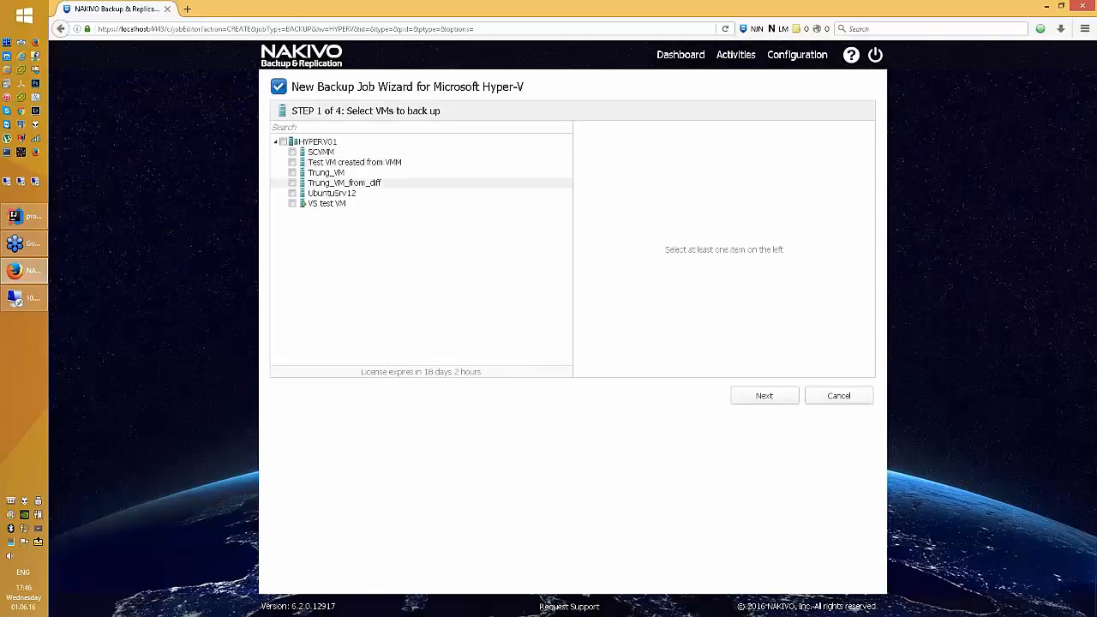
pyautogui.click(293, 174)
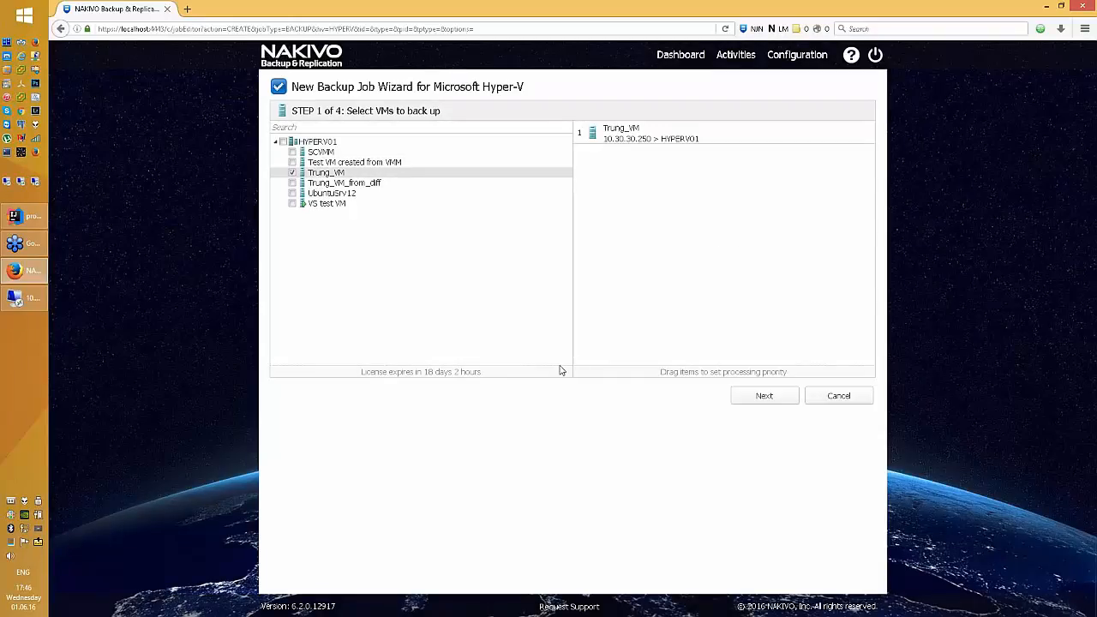
pyautogui.click(776, 395)
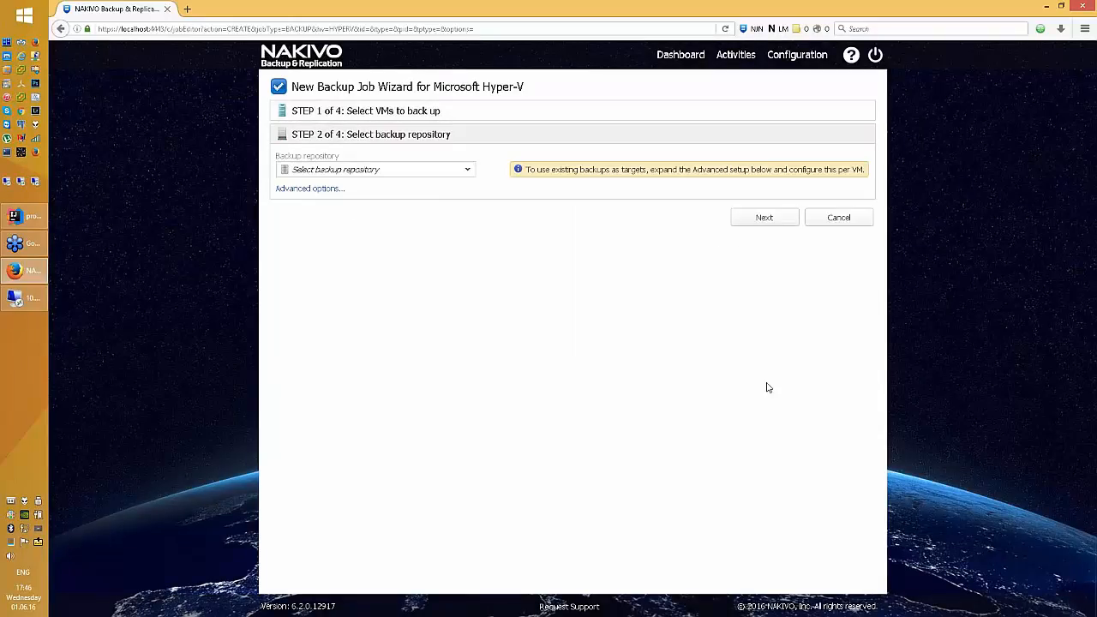
# Step: Set the backup repository to eeeeeee and make the backup job run on demand without a schedule
pyautogui.click(343, 174)
pyautogui.click(339, 207)
pyautogui.click(765, 217)
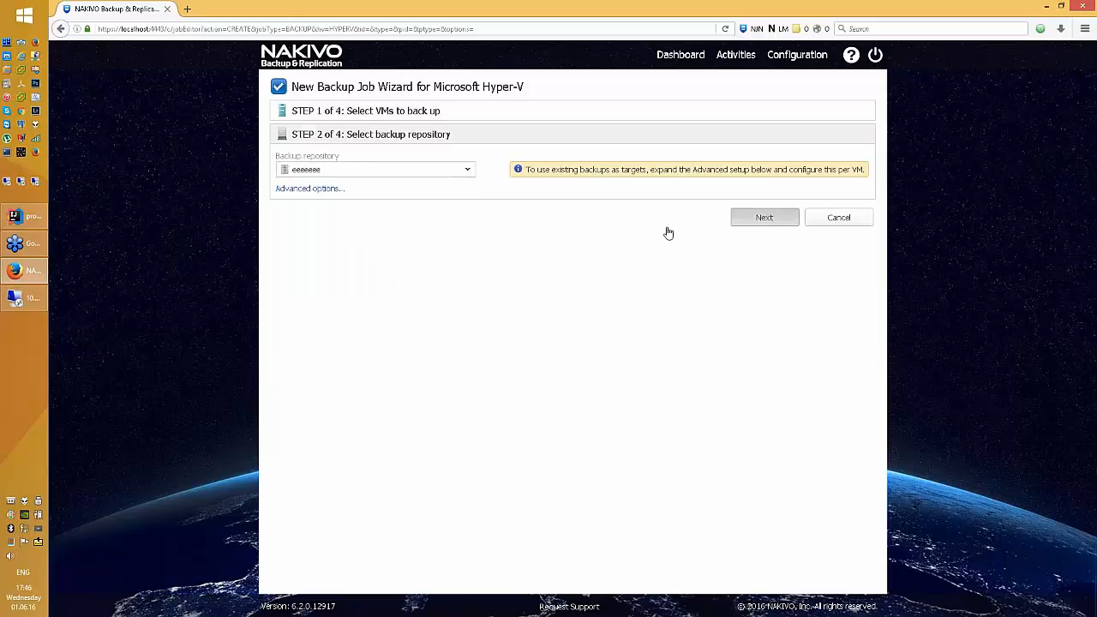
pyautogui.click(371, 181)
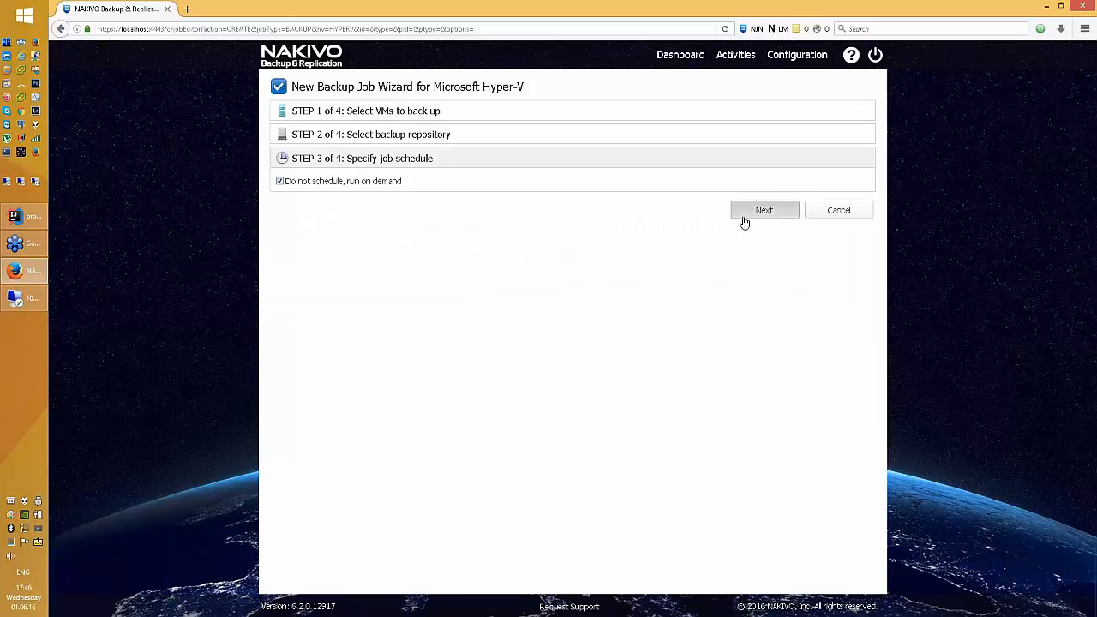
pyautogui.click(745, 220)
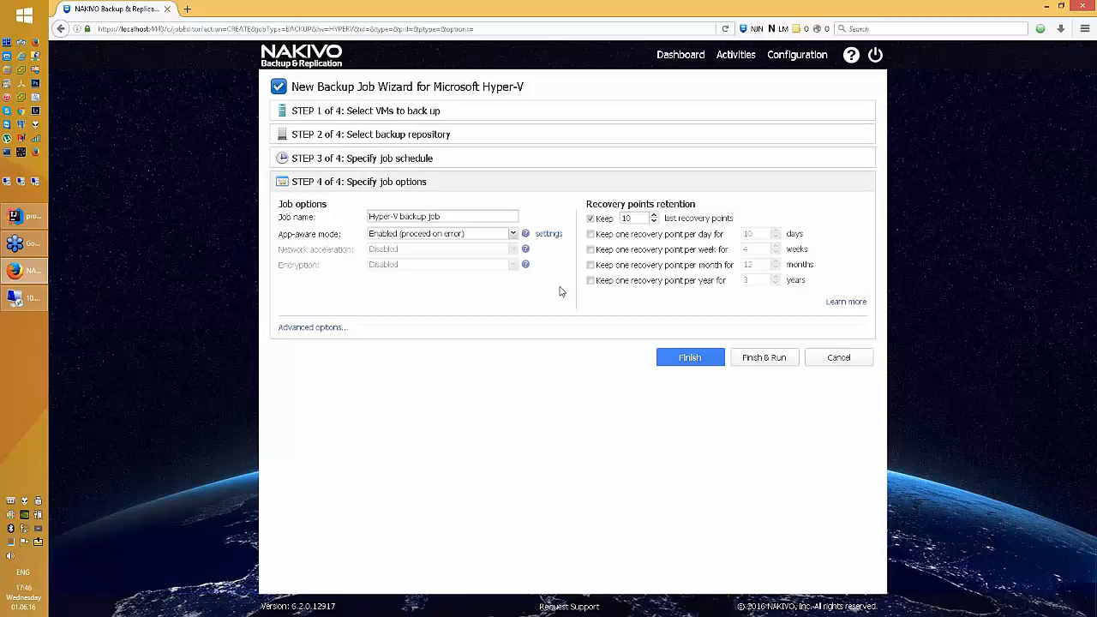
# Step: Disable app-aware mode for the Hyper-V backup job and finish creating it without running it
pyautogui.click(465, 235)
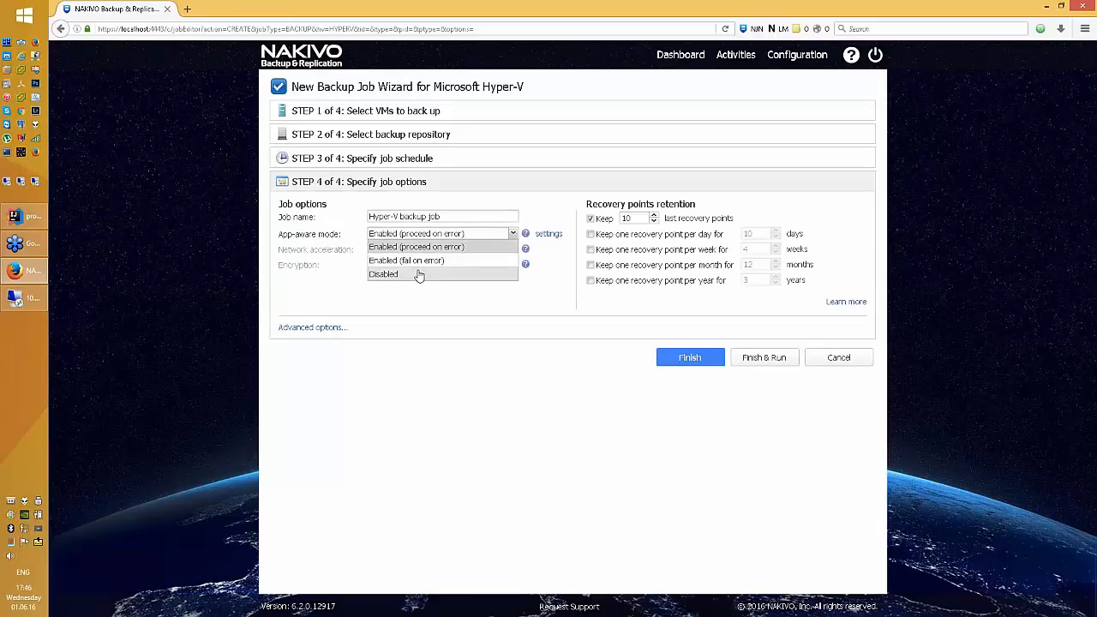
pyautogui.click(419, 275)
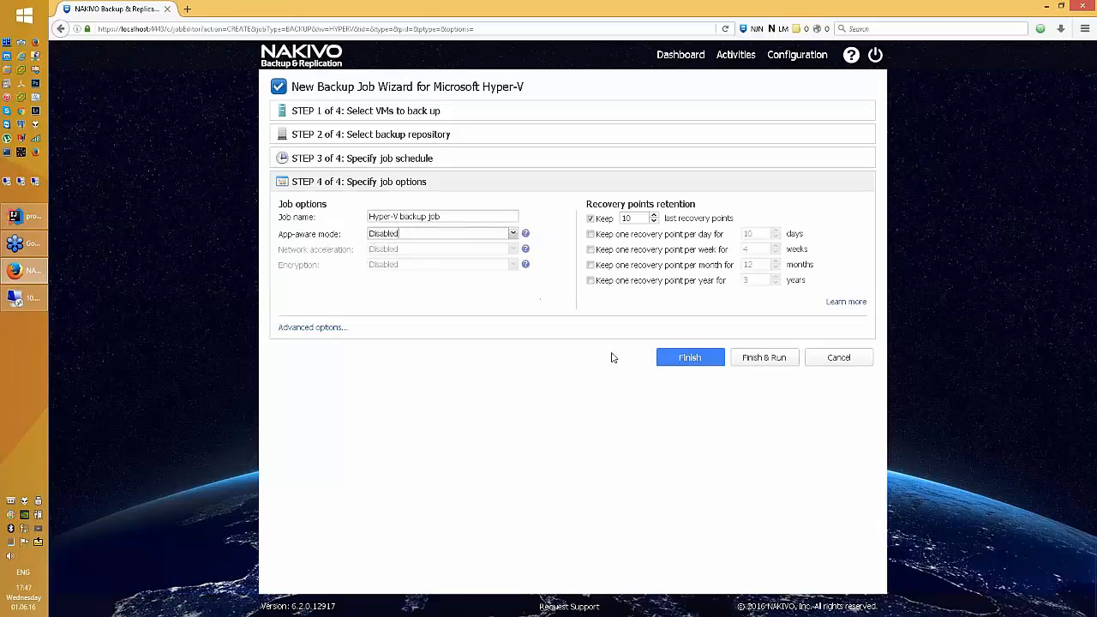
pyautogui.click(657, 355)
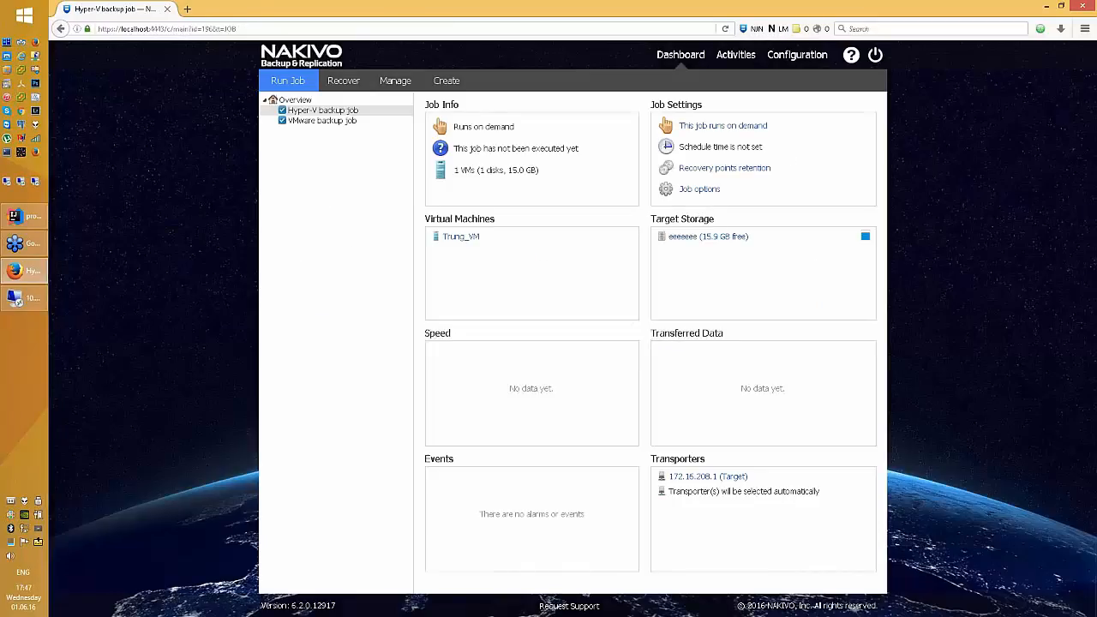
# Step: Start a new Microsoft Hyper-V replication job and choose Trung_VM as the virtual machine to replicate
pyautogui.click(445, 83)
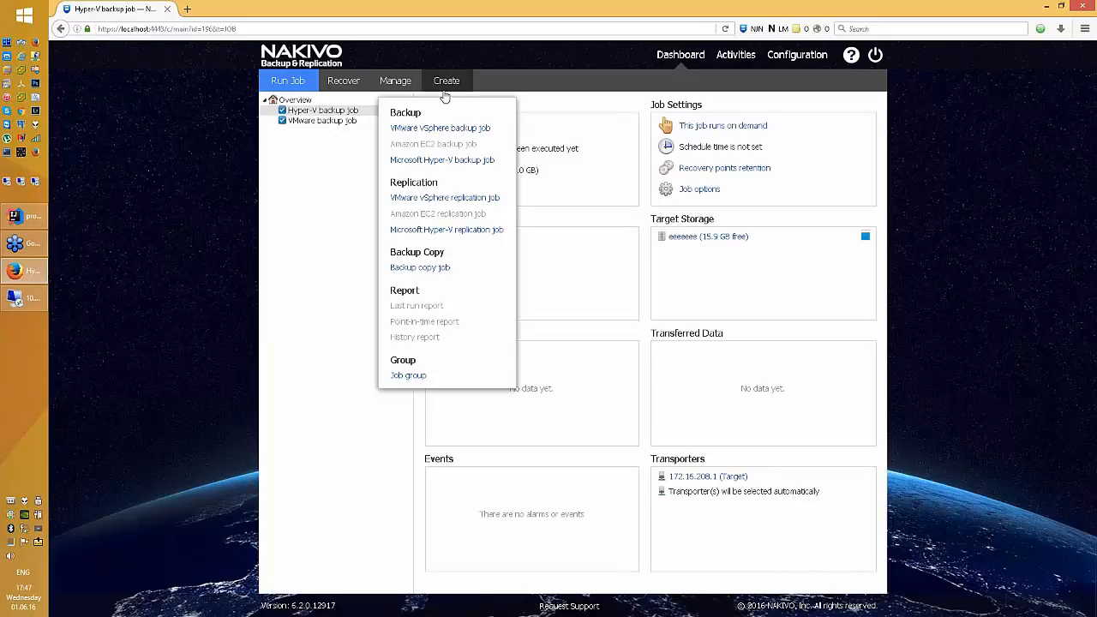
pyautogui.click(431, 231)
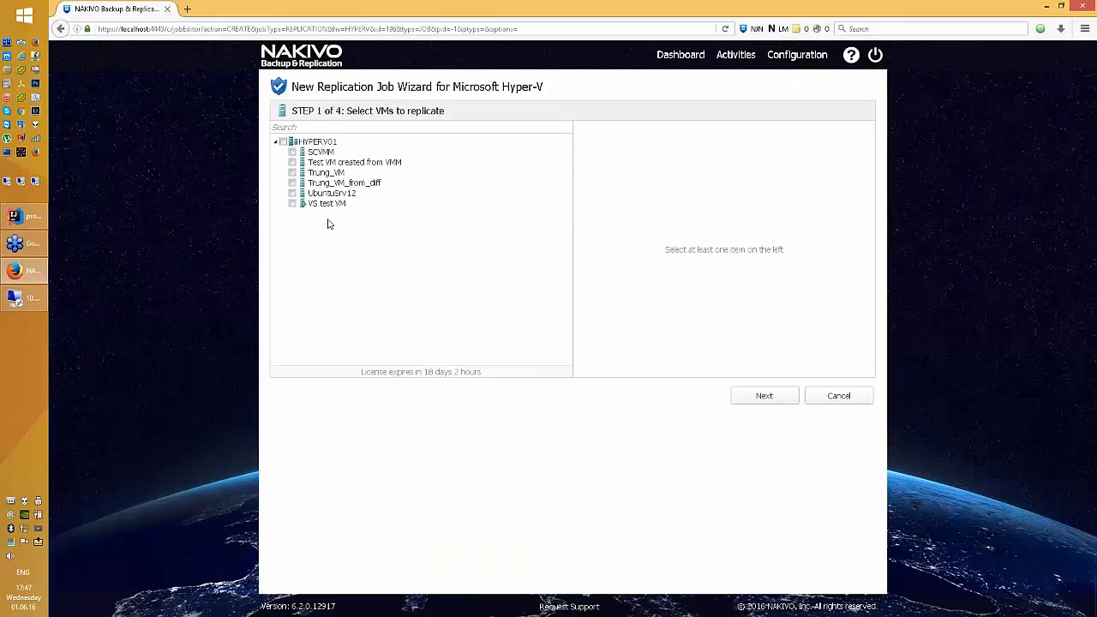
pyautogui.click(291, 172)
pyautogui.click(776, 394)
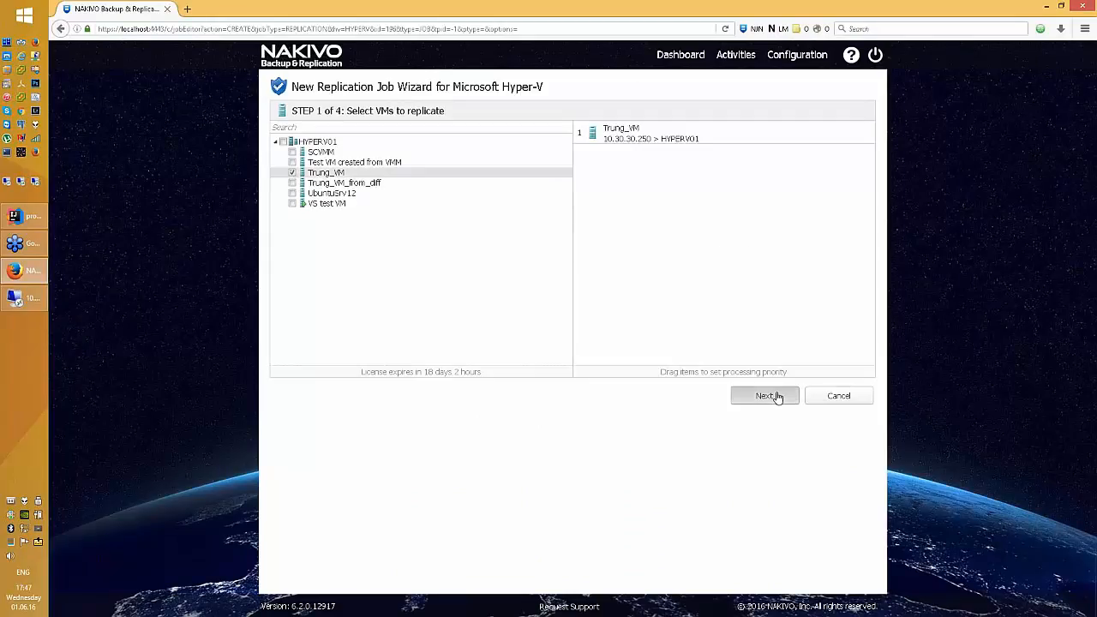
# Step: Set the replica location to container HYPERV01, path c:\123 and network New Internal Virtual Switch
pyautogui.click(354, 172)
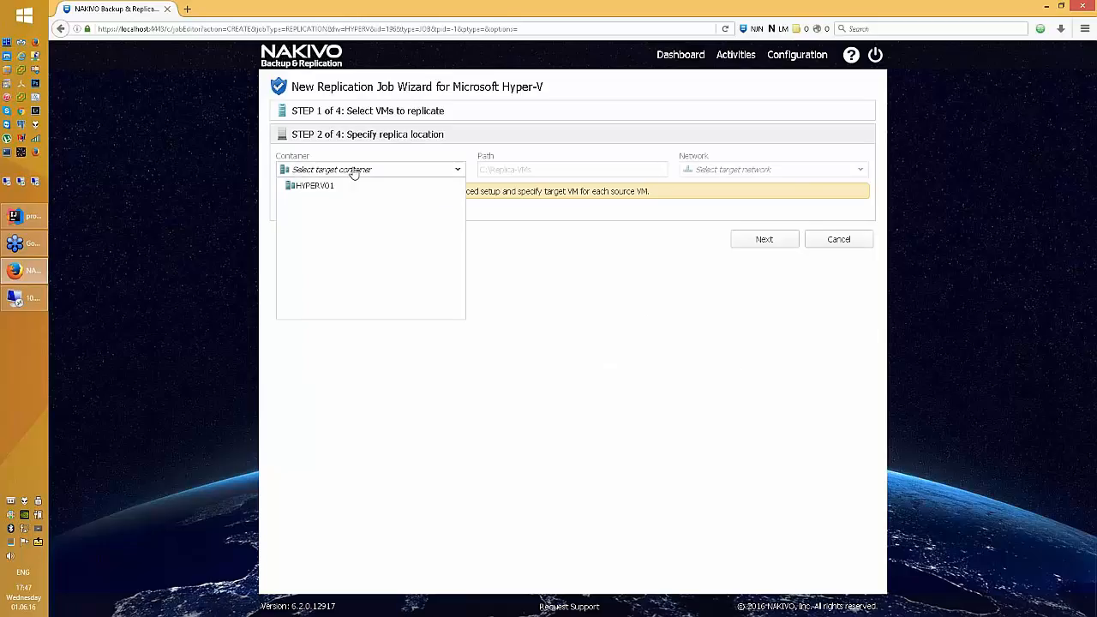
pyautogui.click(314, 189)
pyautogui.click(463, 284)
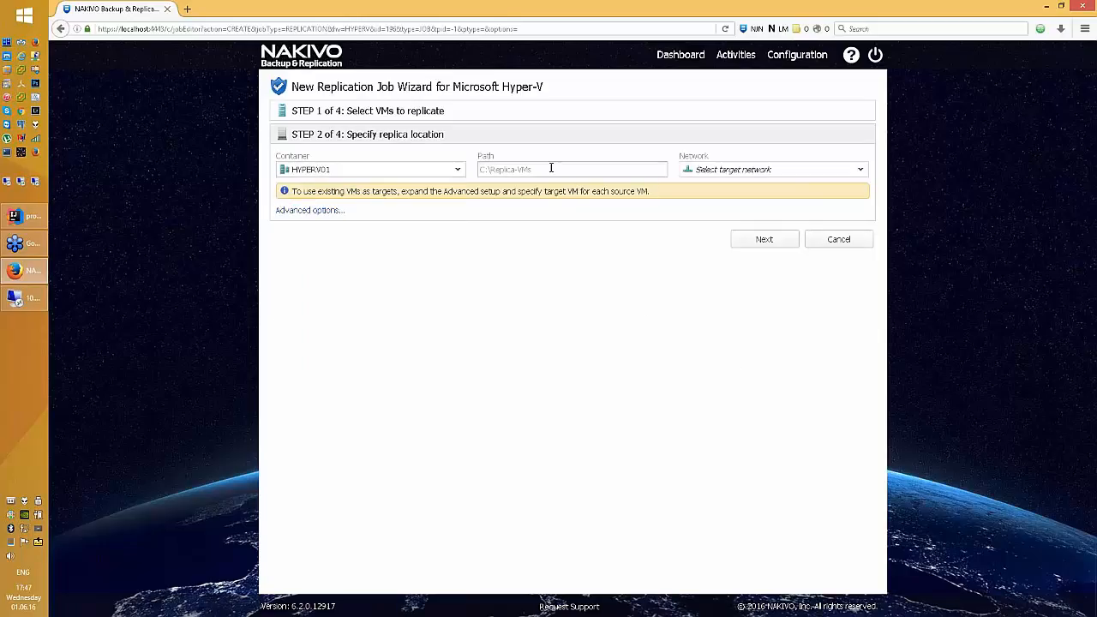
pyautogui.click(547, 170)
pyautogui.write('c')
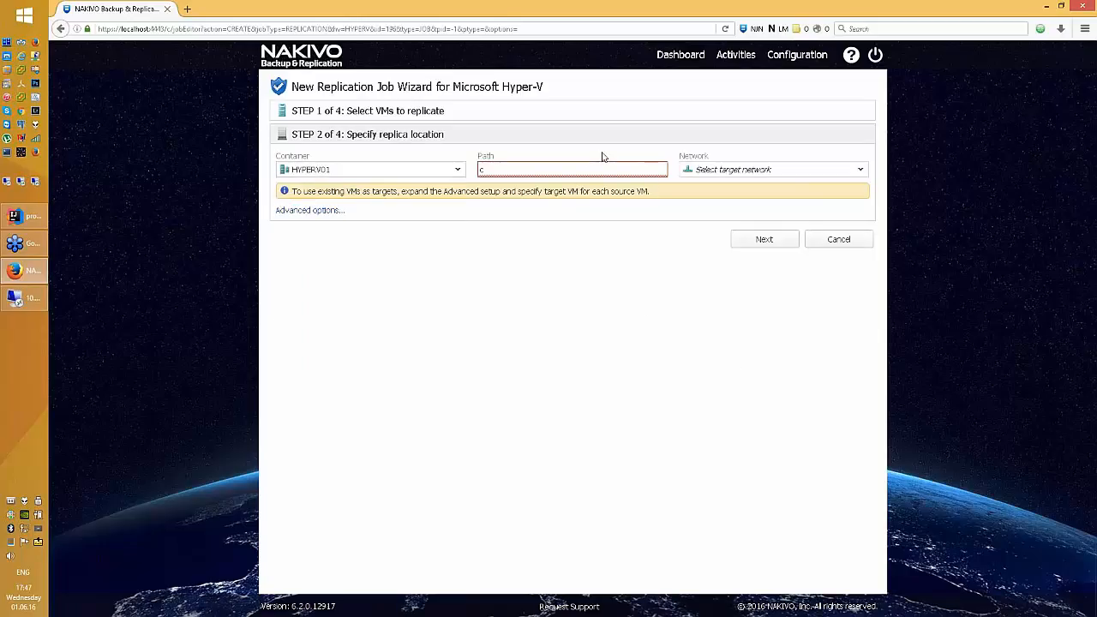
pyautogui.write(':\\123')
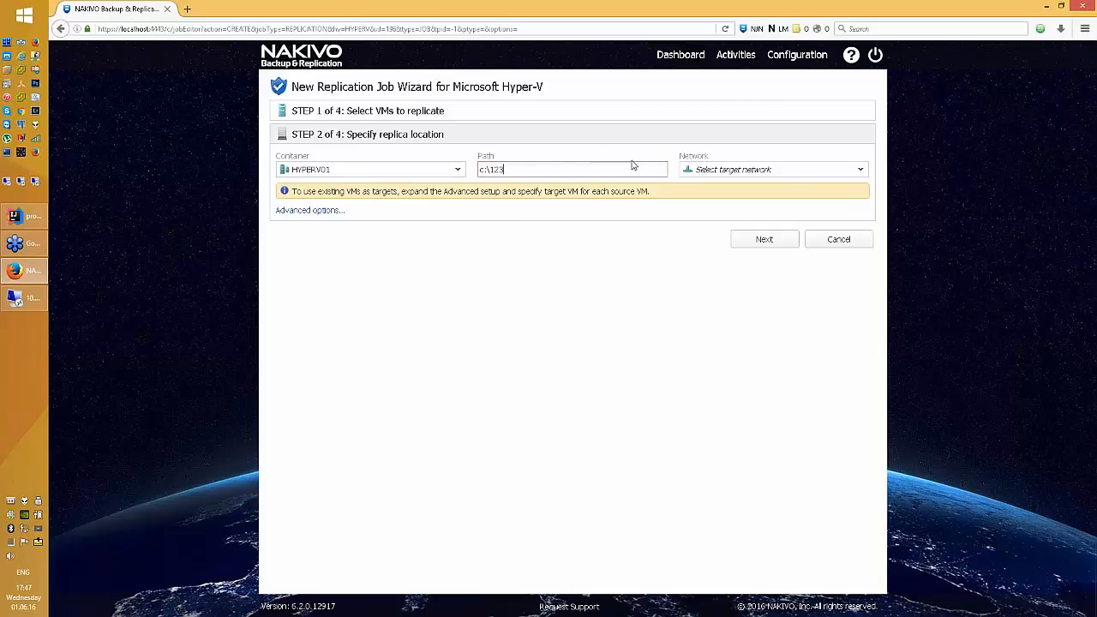
pyautogui.click(704, 171)
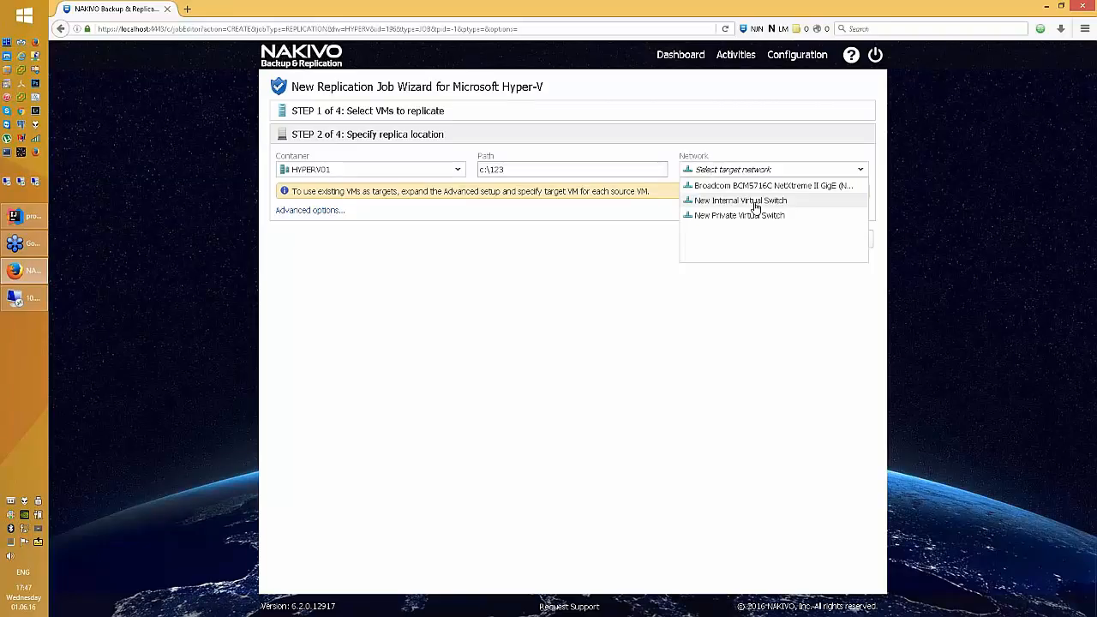
pyautogui.click(735, 201)
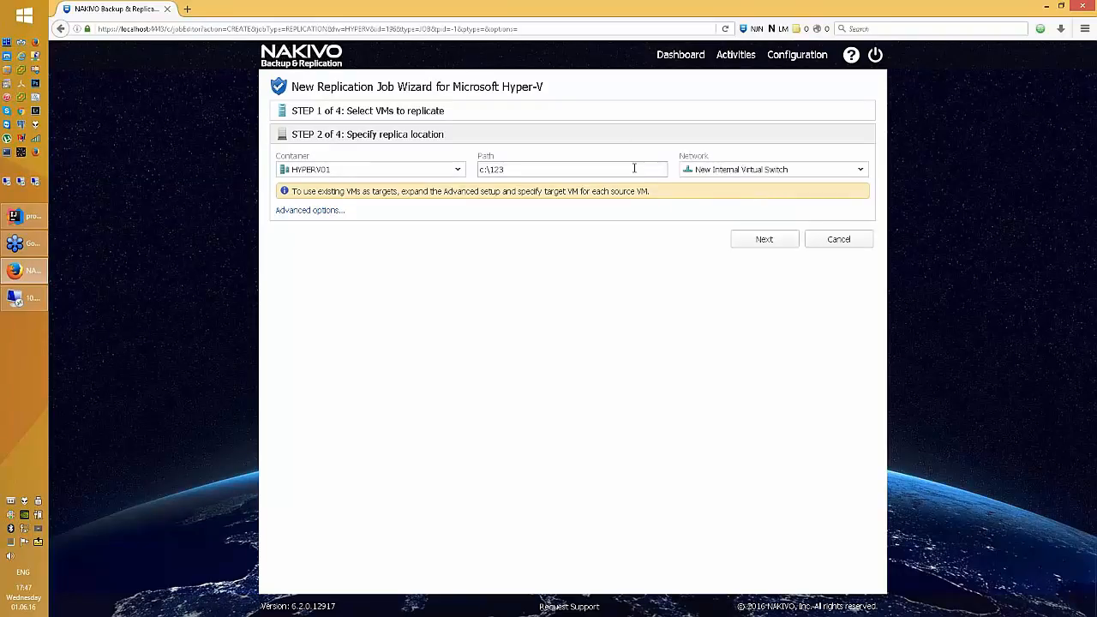
# Step: Review Trung_VM's advanced replica location settings, and set the replication job to run on demand without a schedule
pyautogui.click(324, 211)
pyautogui.click(348, 216)
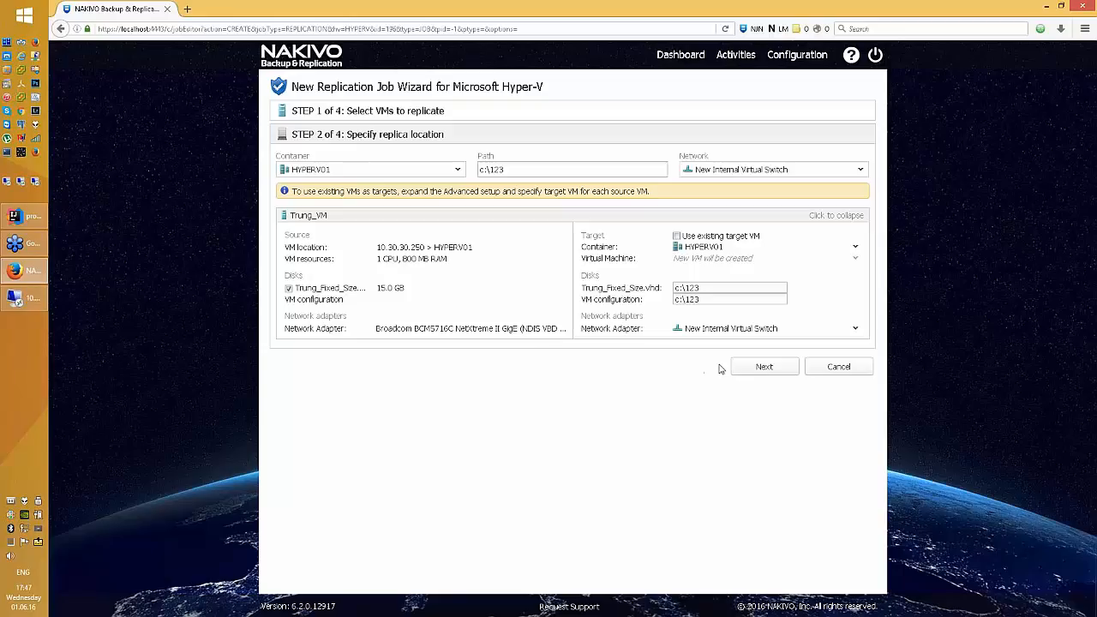
pyautogui.click(758, 367)
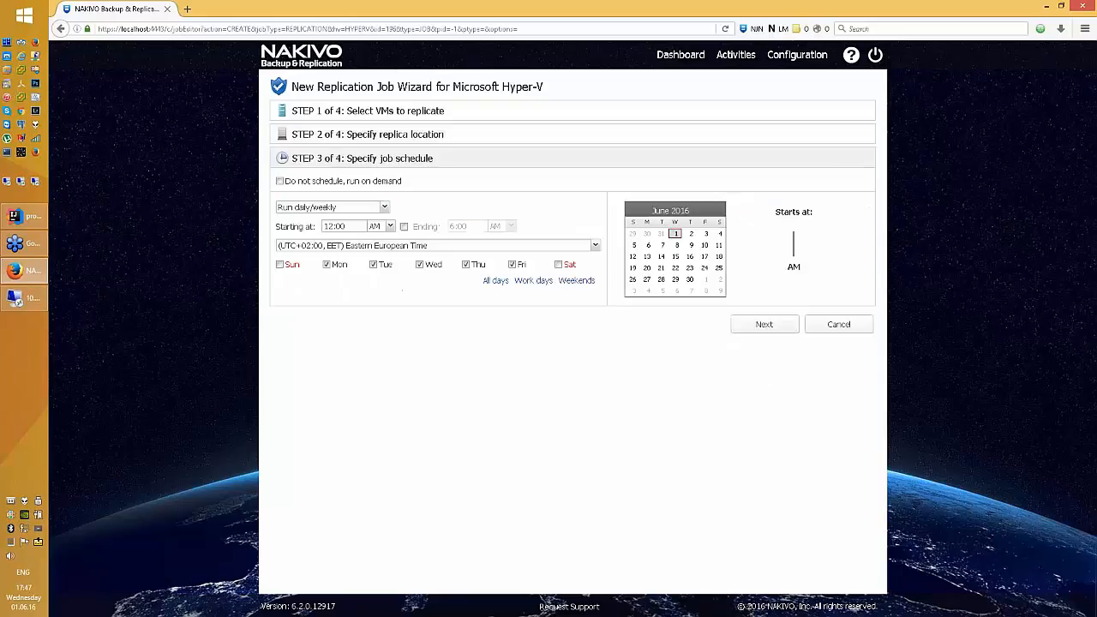
pyautogui.click(374, 183)
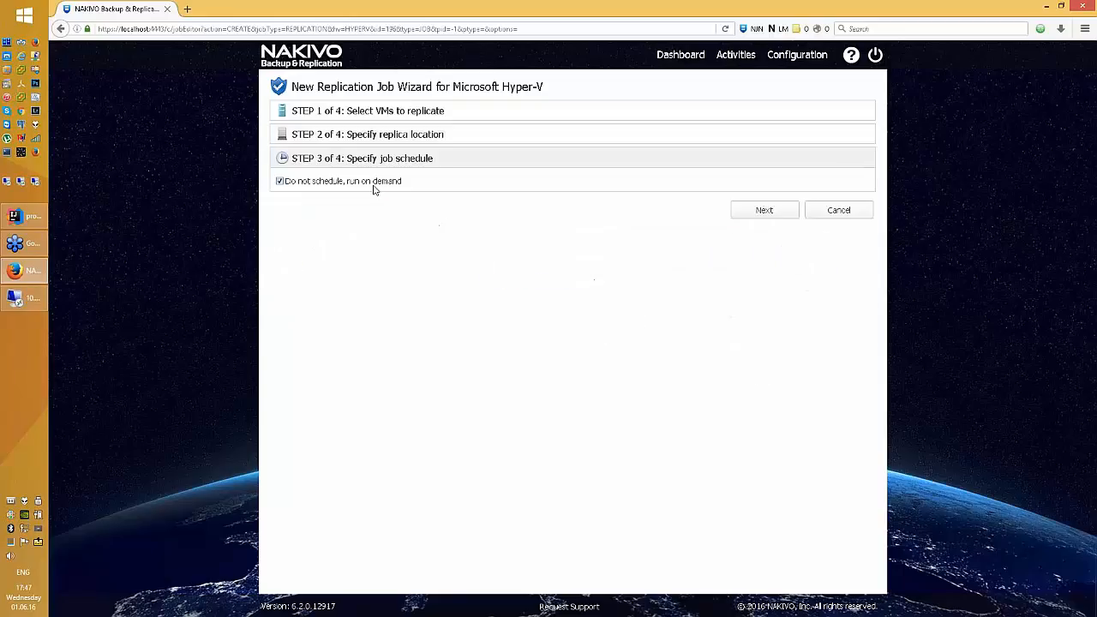
pyautogui.click(763, 213)
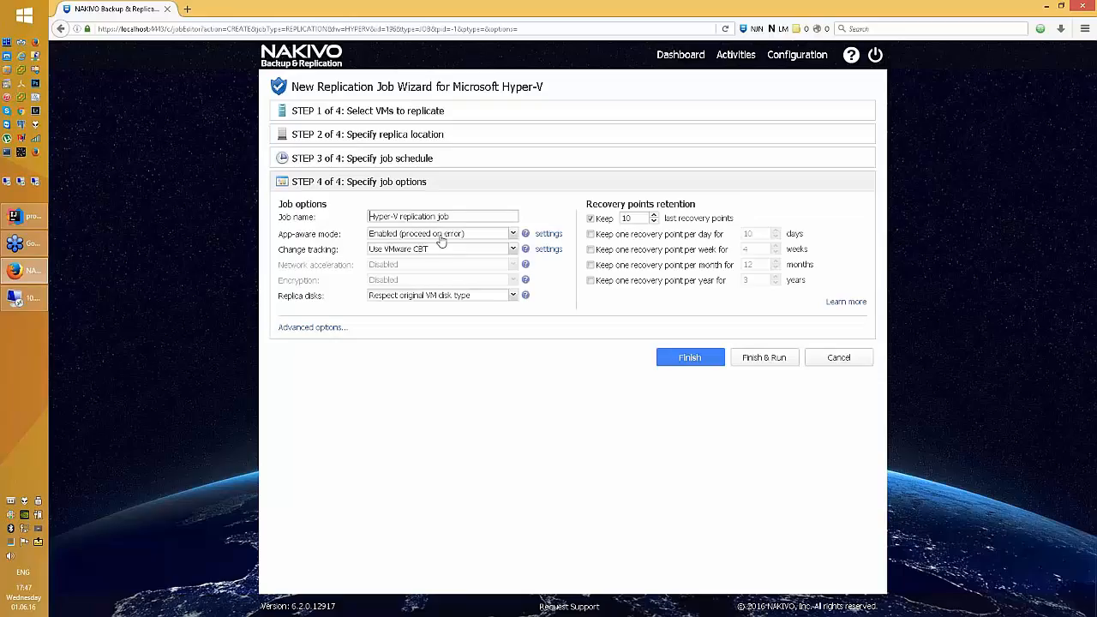
# Step: Disable app-aware mode for the Hyper-V replication job and finish creating it without running it
pyautogui.click(421, 238)
pyautogui.click(399, 275)
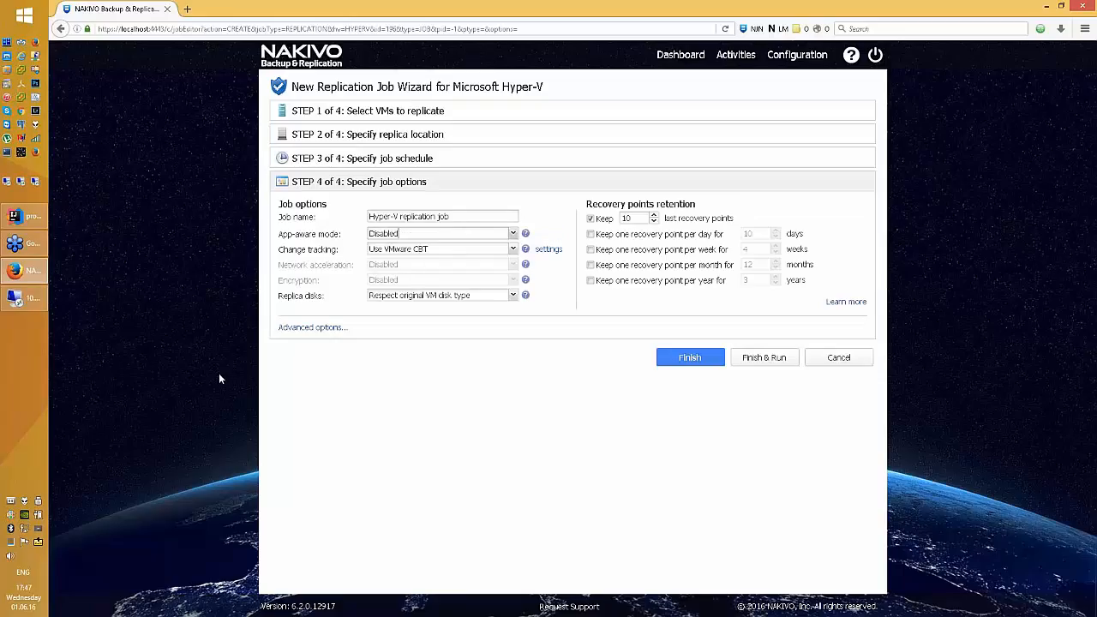
pyautogui.click(683, 360)
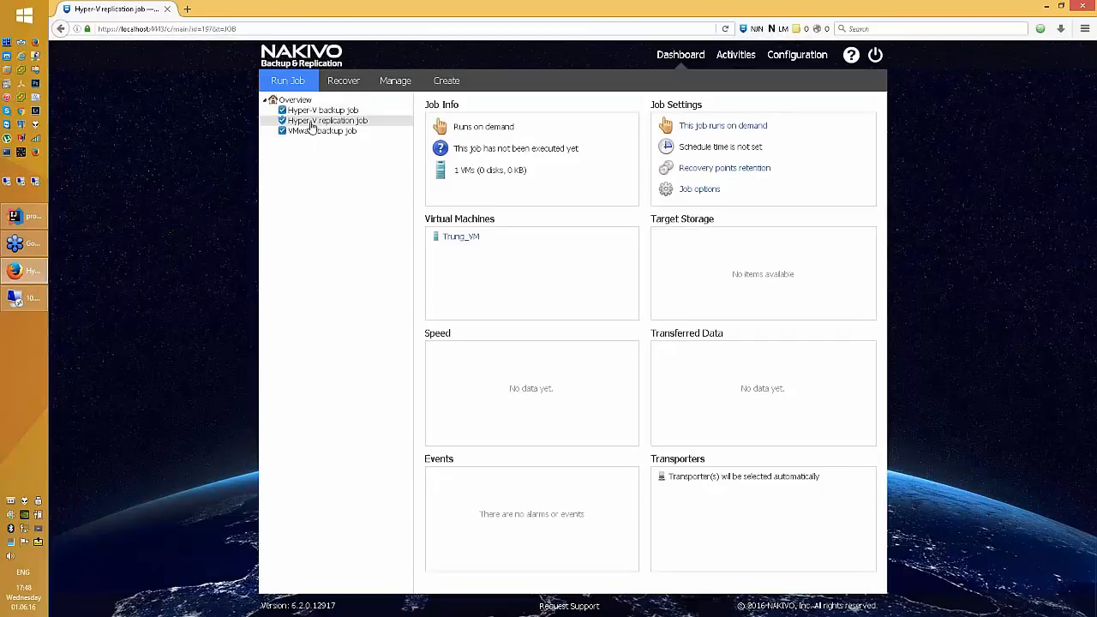
# Step: Run the Hyper-V replication job from the dashboard
pyautogui.click(31, 299)
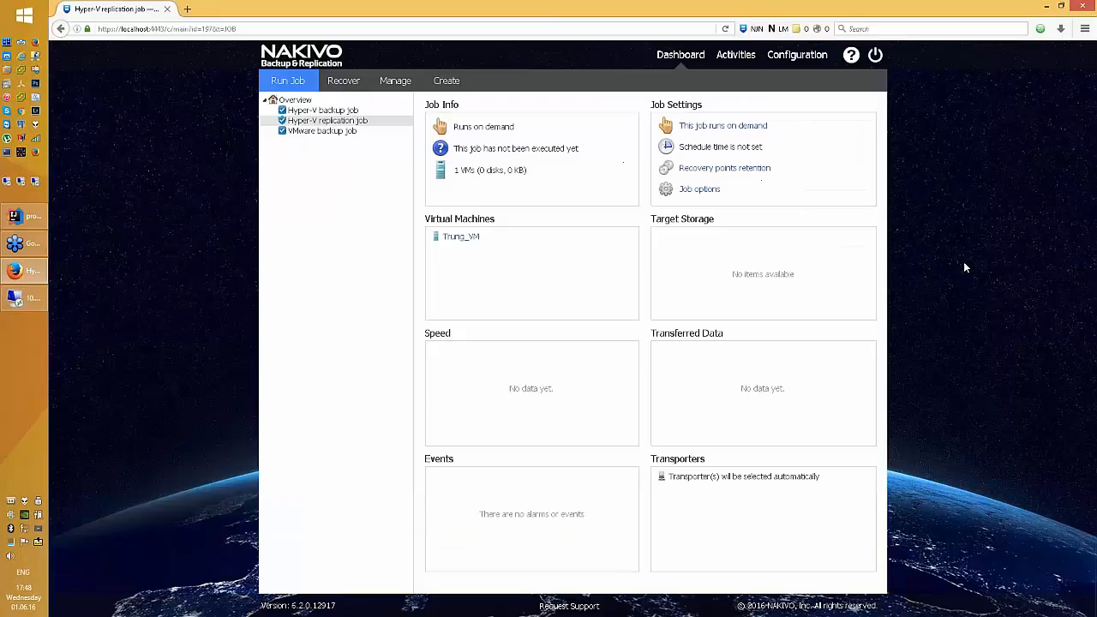
pyautogui.click(290, 84)
pyautogui.click(294, 132)
# Step: Switch to Hyper-V Manager in the remote desktop session, inspect Trung_VM-replica and its snapshots, and return to NAKIVO Backup & Replication
pyautogui.click(19, 300)
pyautogui.click(235, 151)
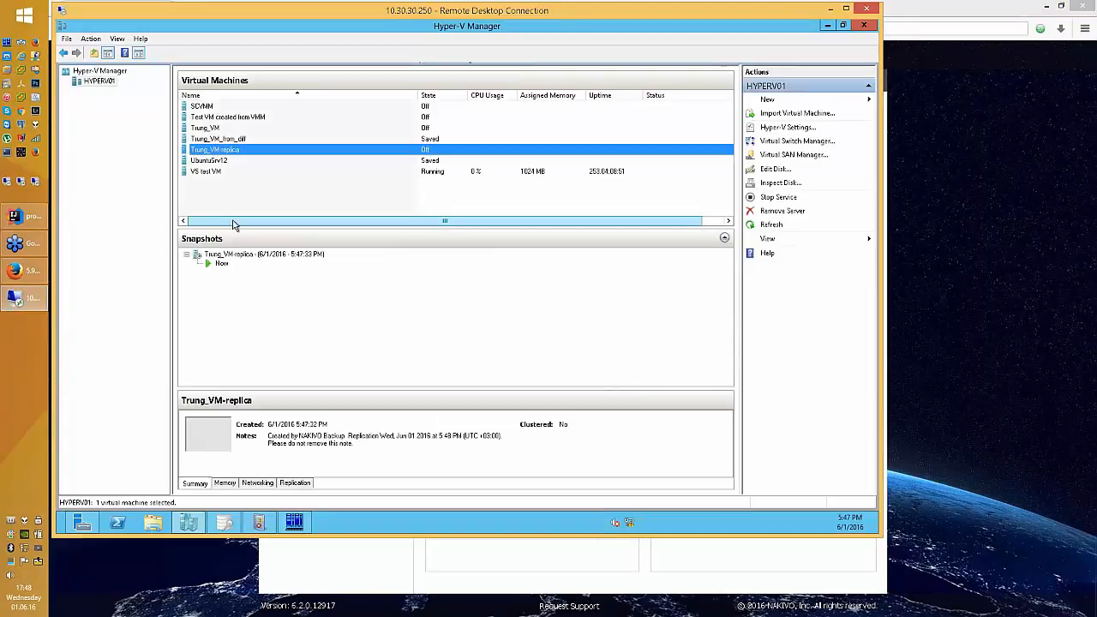
pyautogui.hotkey('alt', 'Tab')
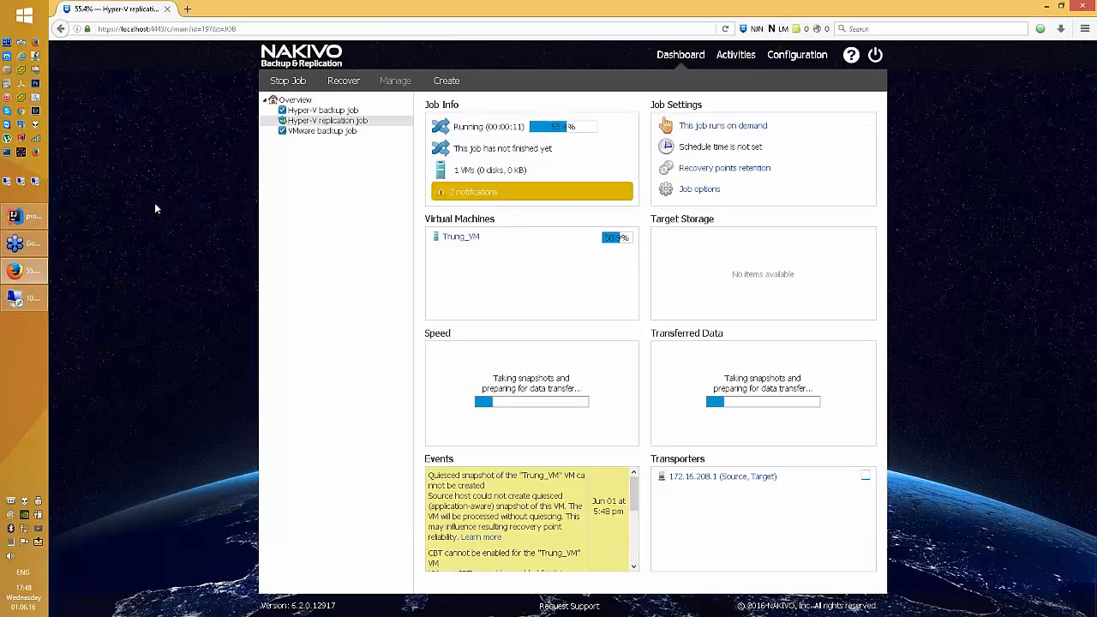
# Step: Run the Hyper-V backup job from the dashboard
pyautogui.click(341, 112)
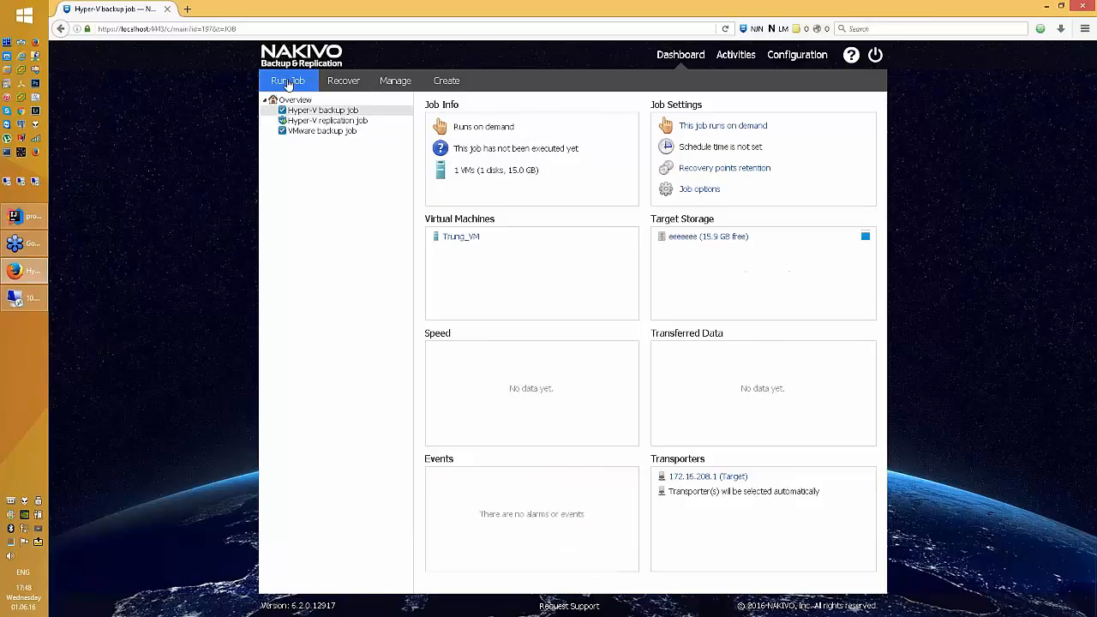
pyautogui.click(288, 81)
pyautogui.click(293, 134)
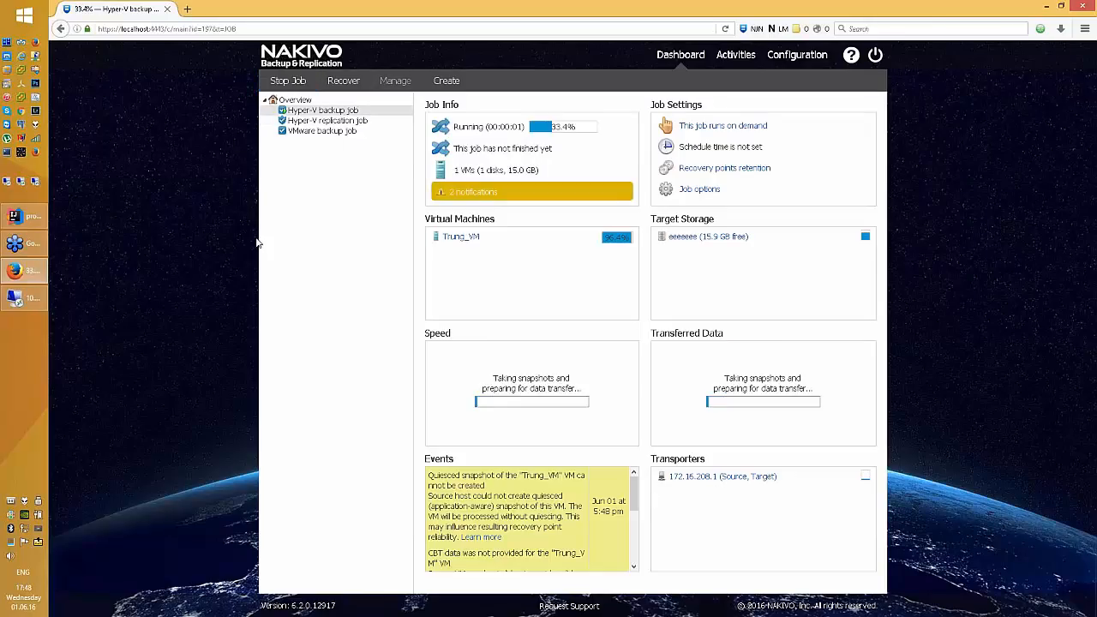
# Step: Start a full Hyper-V VM recovery from backup and choose Trung_VM from the Hyper-V backup job
pyautogui.click(342, 80)
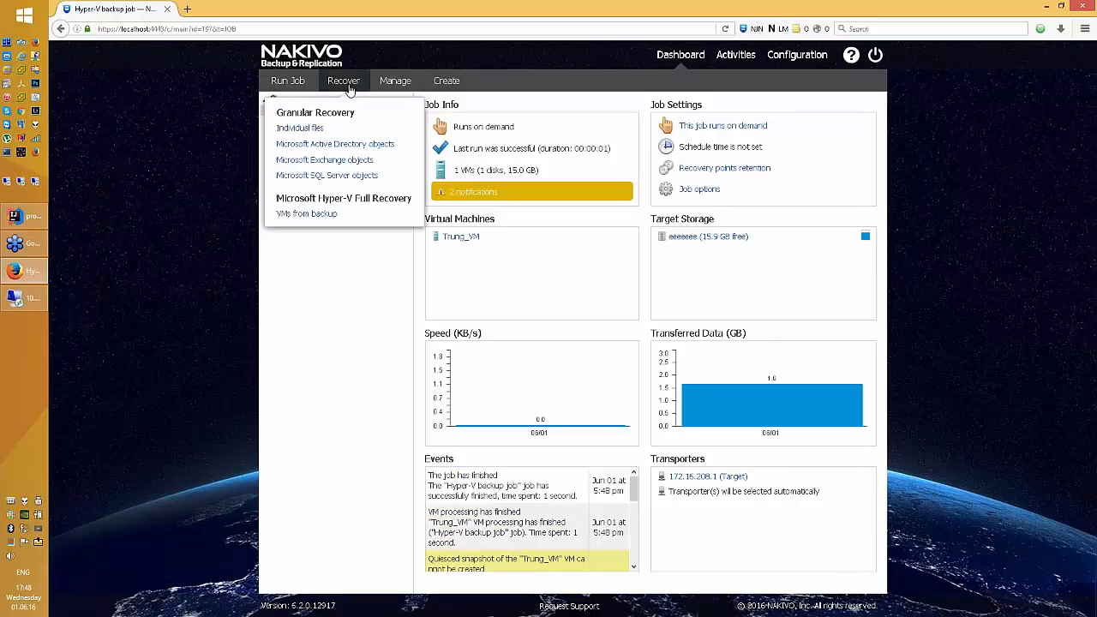
pyautogui.click(307, 214)
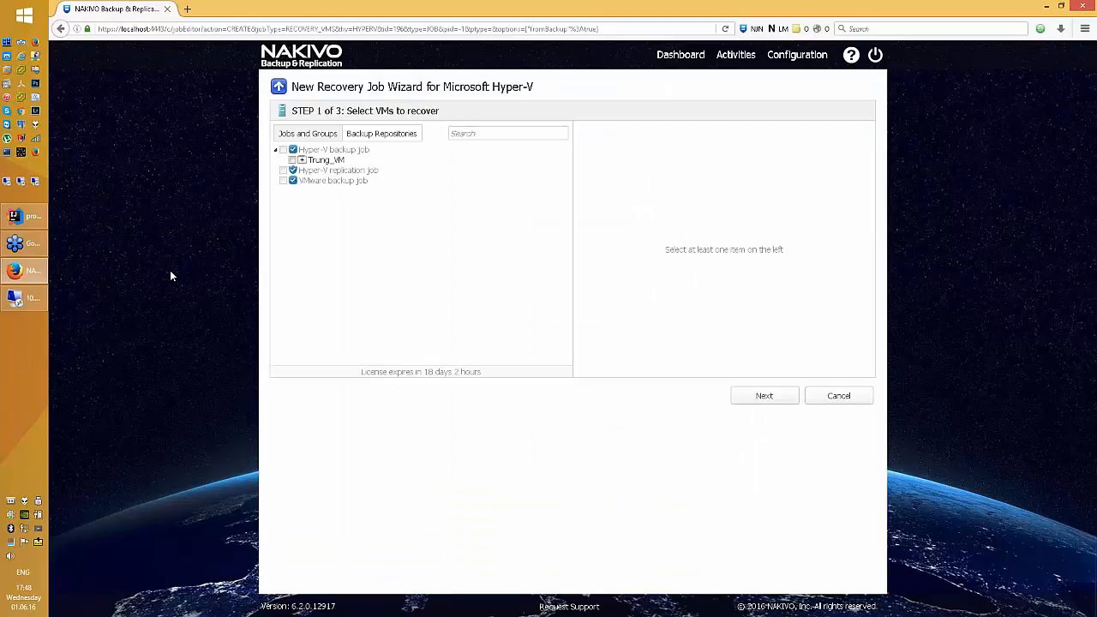
pyautogui.click(293, 160)
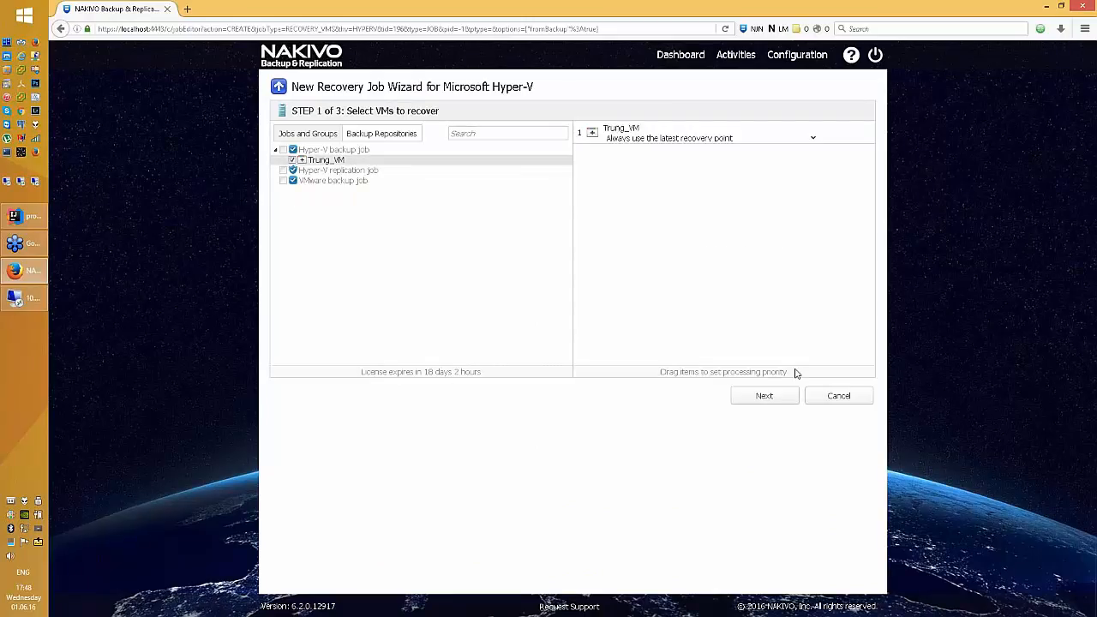
# Step: Set the recovery location to container HYPERV01, path c:\123 and network New Internal Virtual Switch, and expand the advanced options for Trung_VM
pyautogui.click(778, 396)
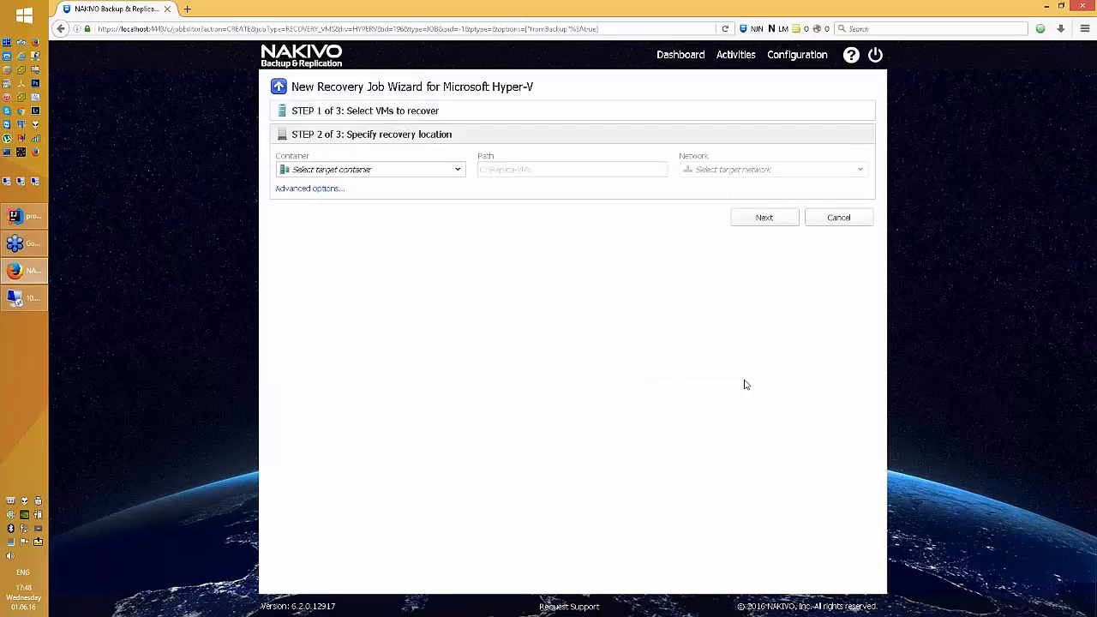
pyautogui.click(360, 171)
pyautogui.click(324, 186)
pyautogui.click(562, 171)
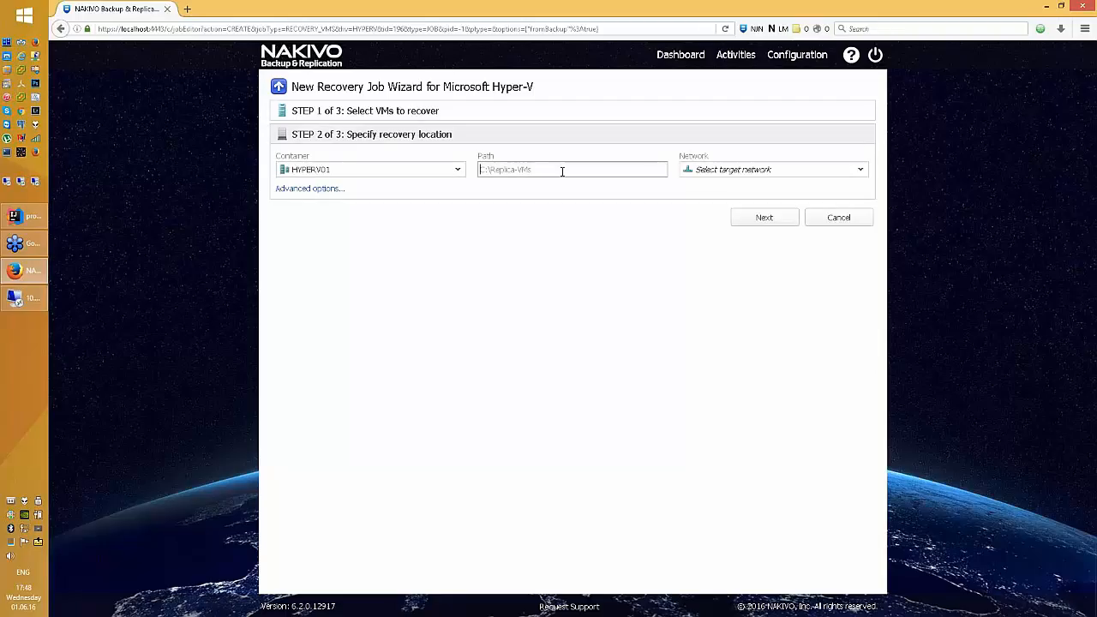
pyautogui.write('c')
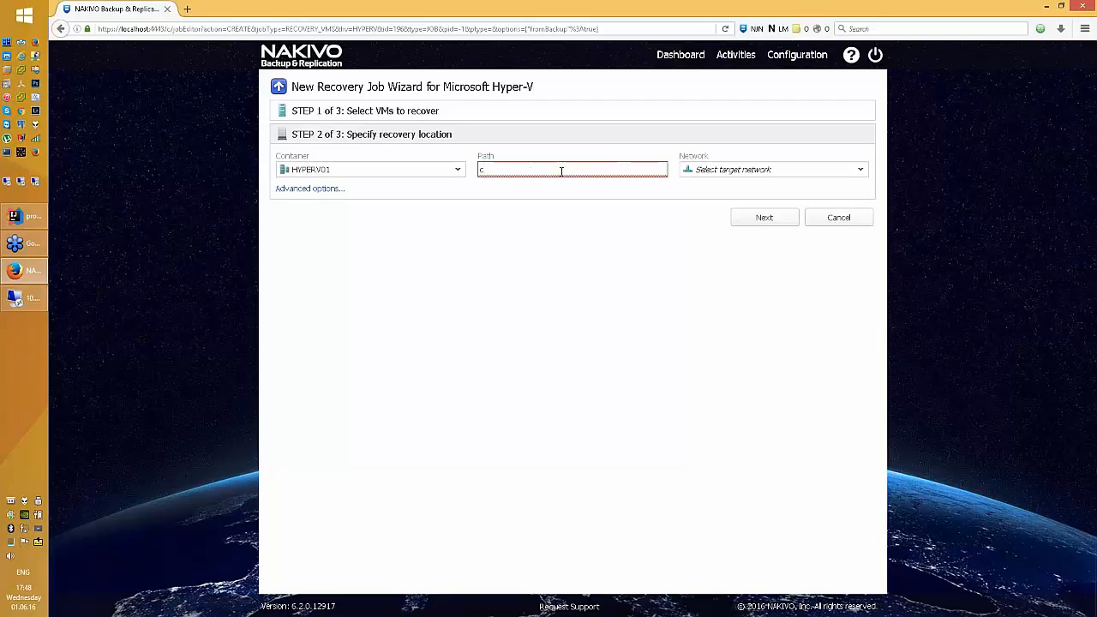
pyautogui.write(':\\123')
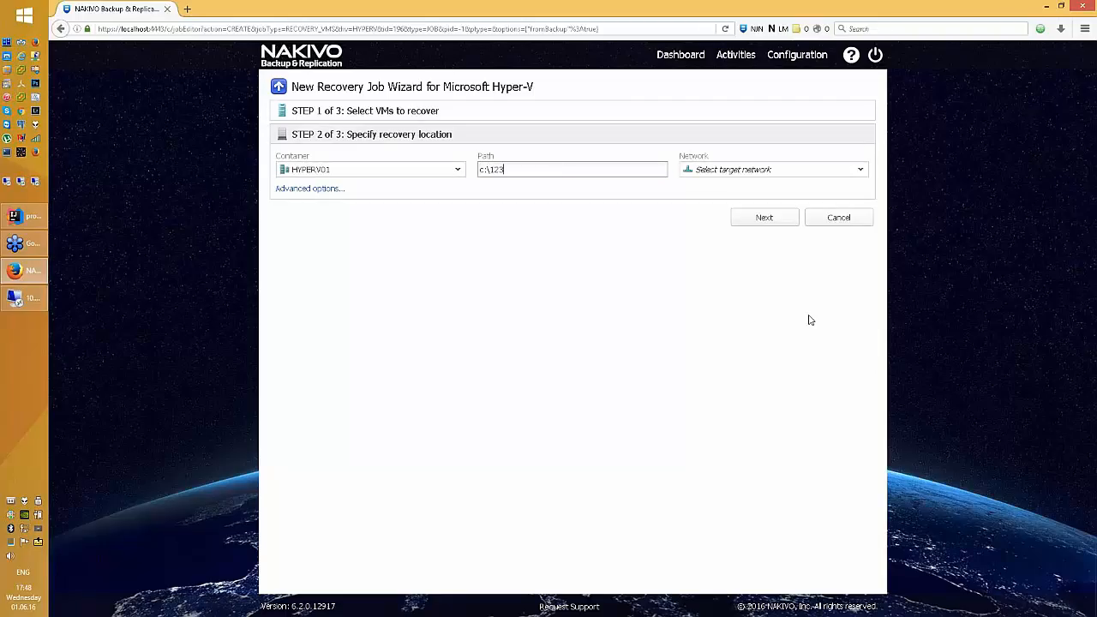
pyautogui.click(729, 169)
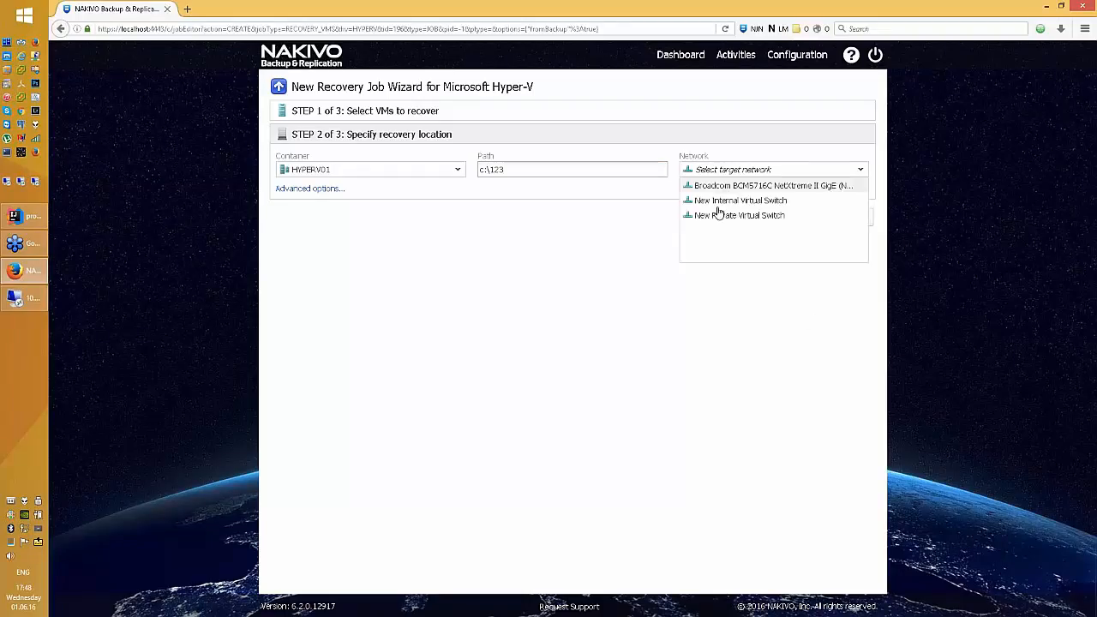
pyautogui.click(724, 202)
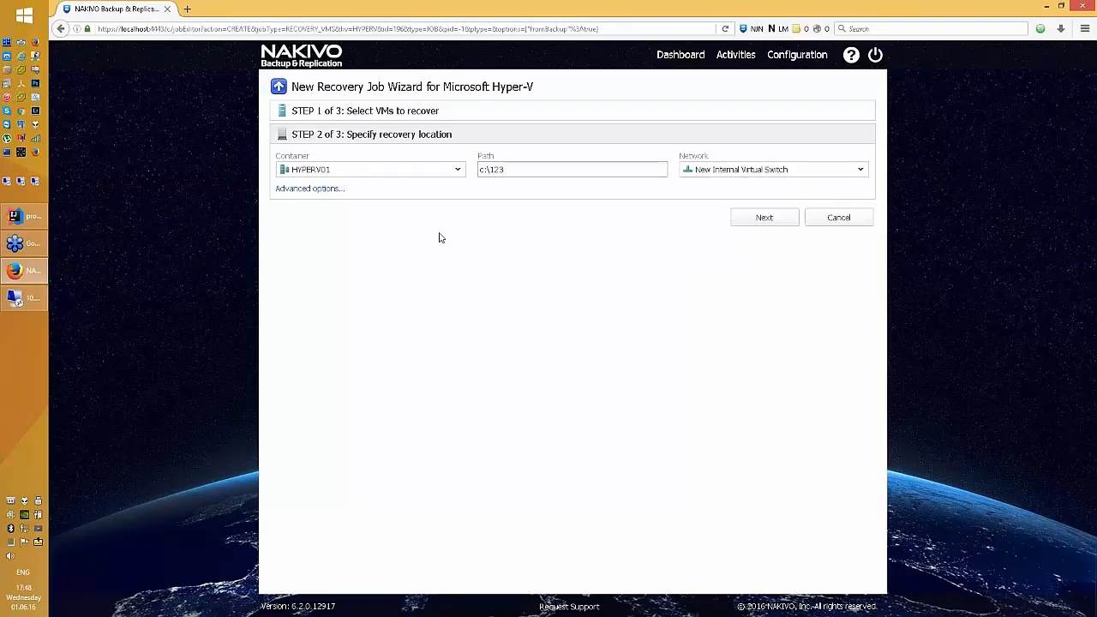
pyautogui.click(310, 190)
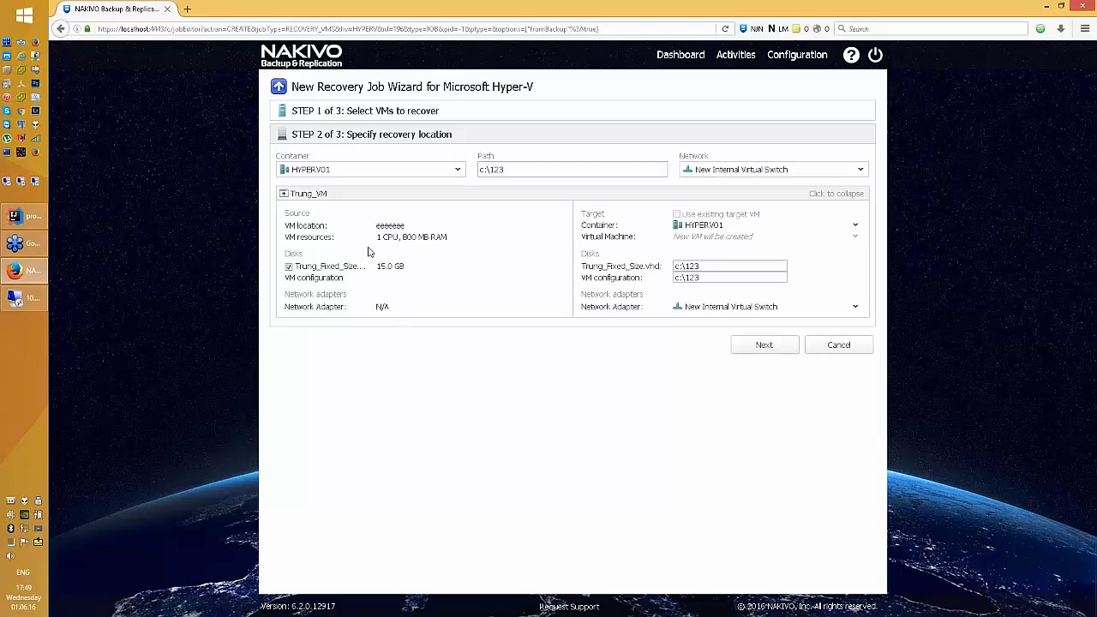
# Step: Finish the recovery job with its default job options and run it from the dashboard
pyautogui.click(746, 345)
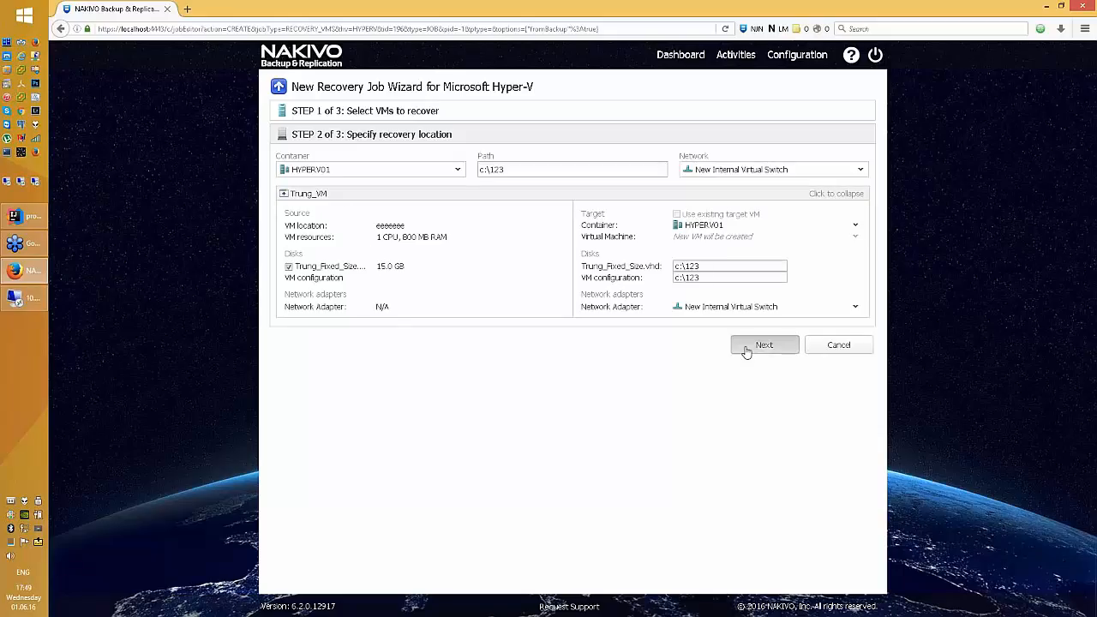
pyautogui.click(687, 296)
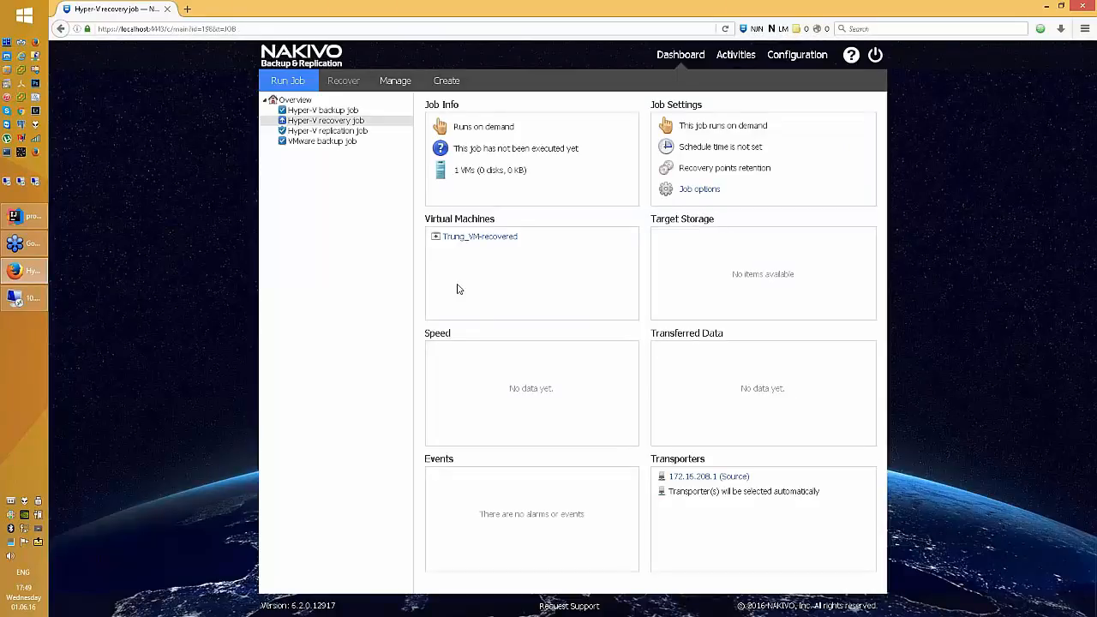
pyautogui.click(301, 84)
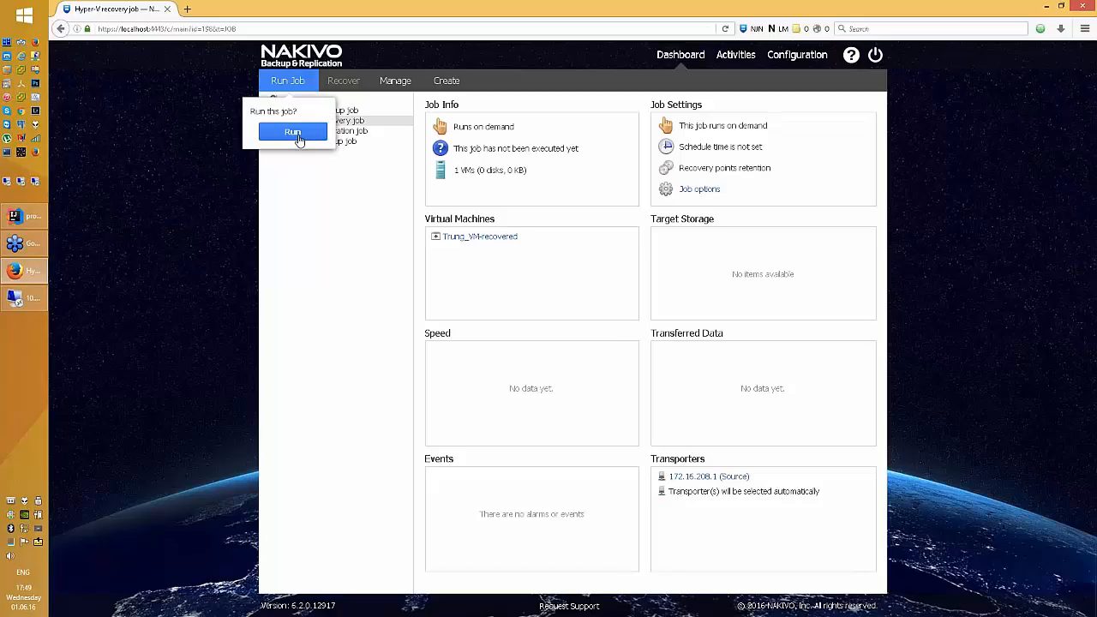
pyautogui.click(295, 133)
# Step: Switch to Hyper-V Manager in the remote desktop session, inspect Trung_VM-recovered, and return to NAKIVO Backup & Replication
pyautogui.click(15, 297)
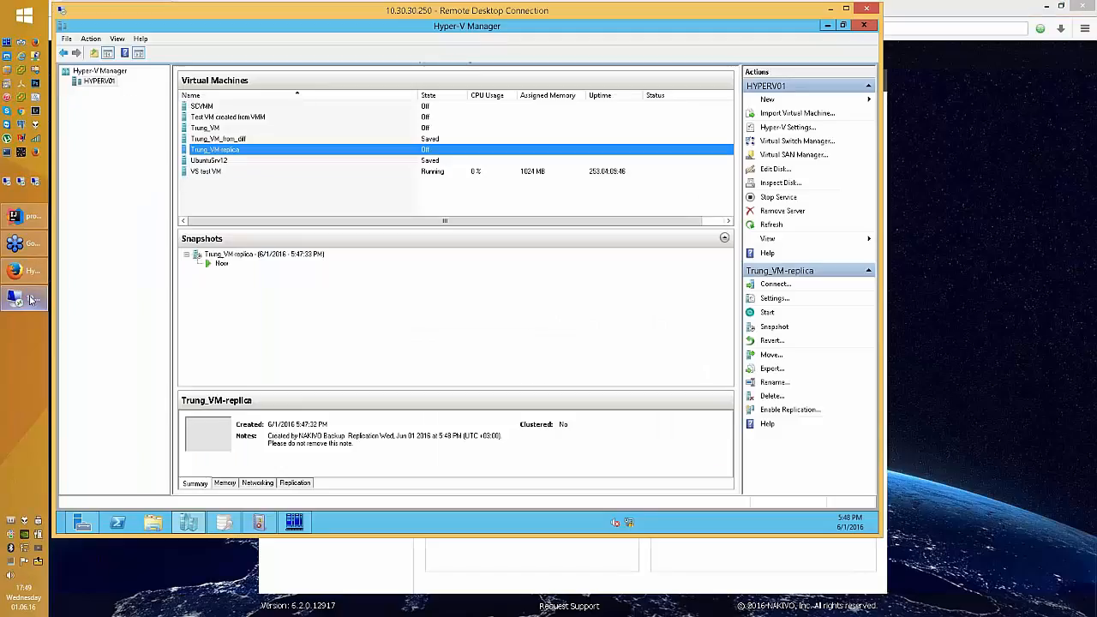
pyautogui.click(233, 150)
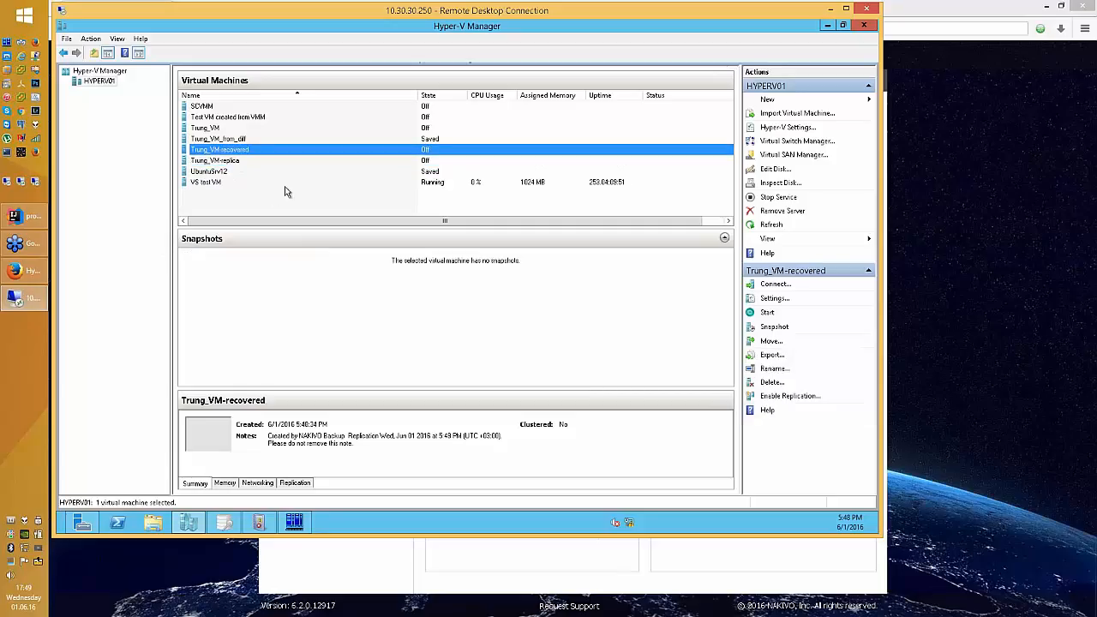
pyautogui.click(965, 252)
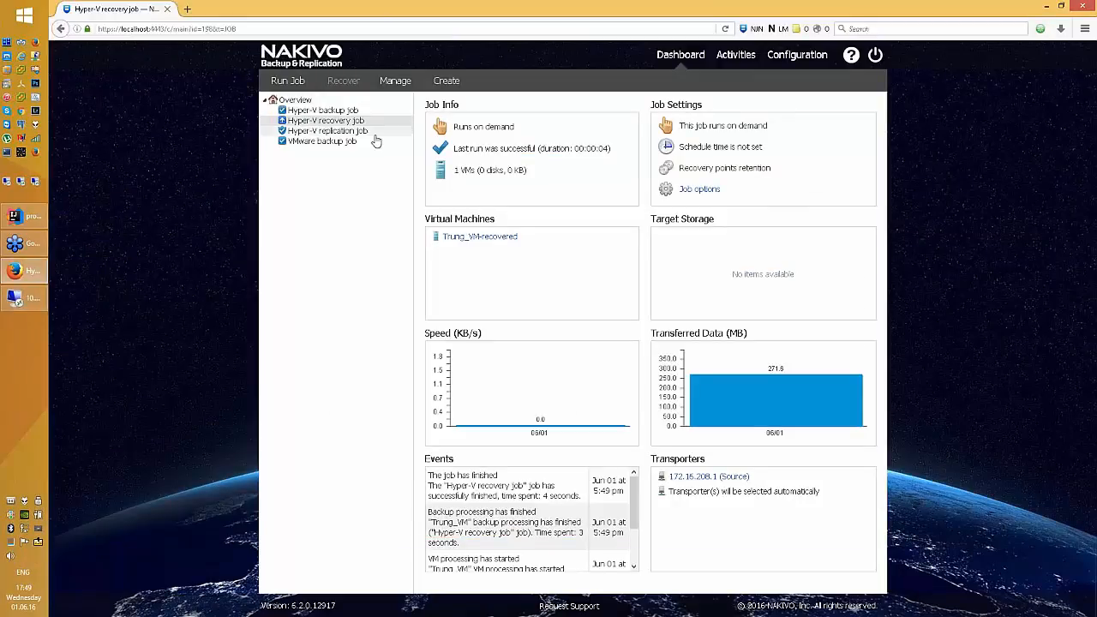
# Step: Start a full Hyper-V recovery from replica for the Hyper-V replication job and choose Trung_VM-replica as the VM to recover
pyautogui.click(348, 132)
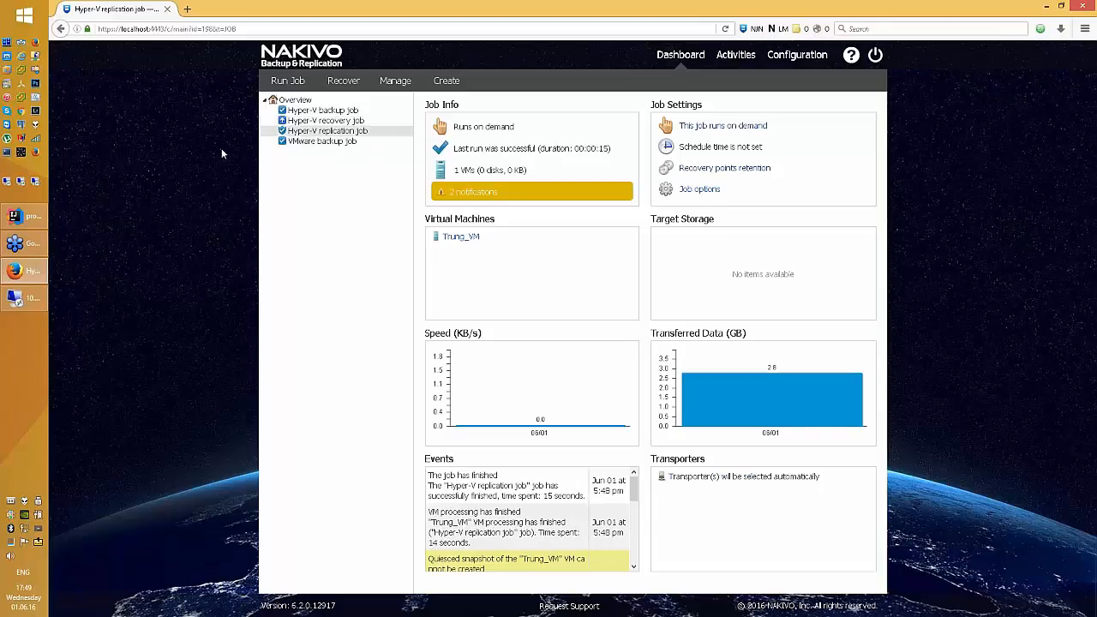
pyautogui.click(343, 80)
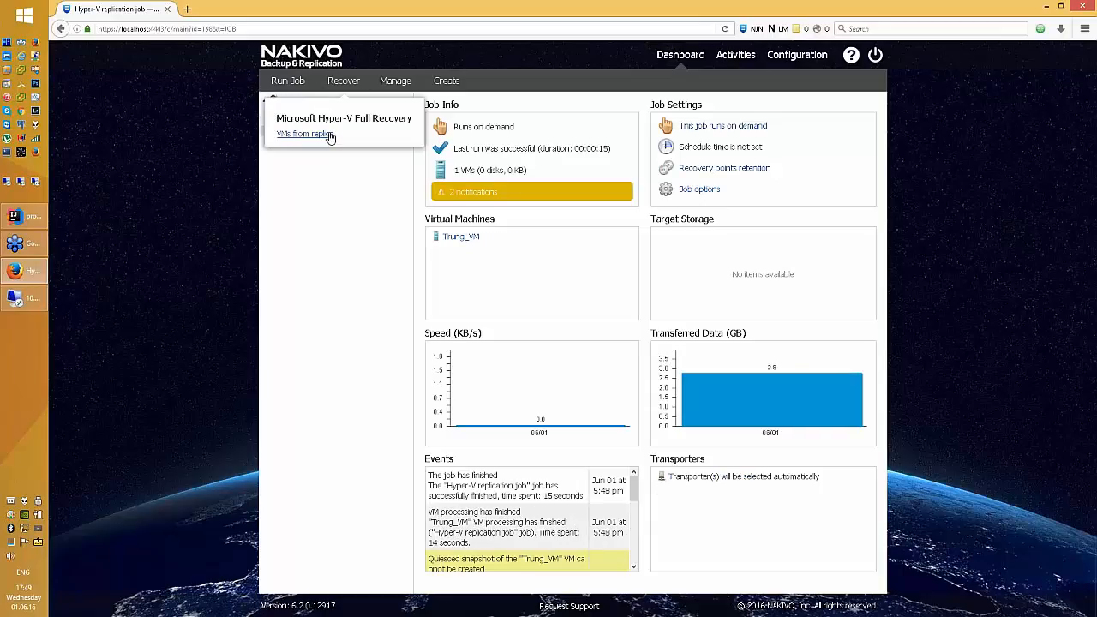
pyautogui.click(324, 137)
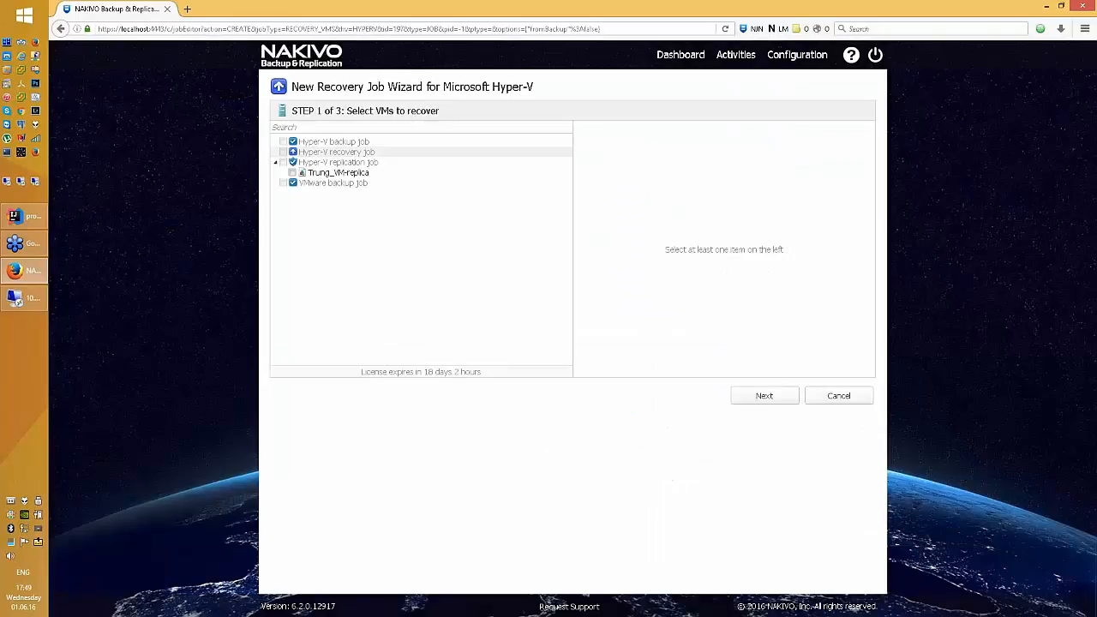
pyautogui.click(292, 172)
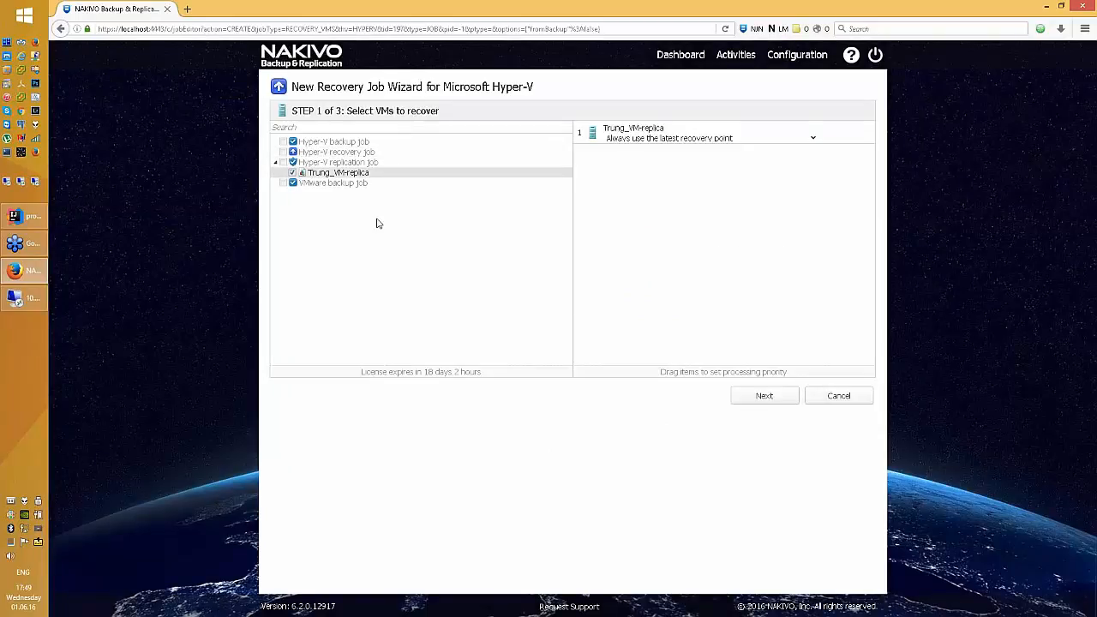
pyautogui.click(763, 398)
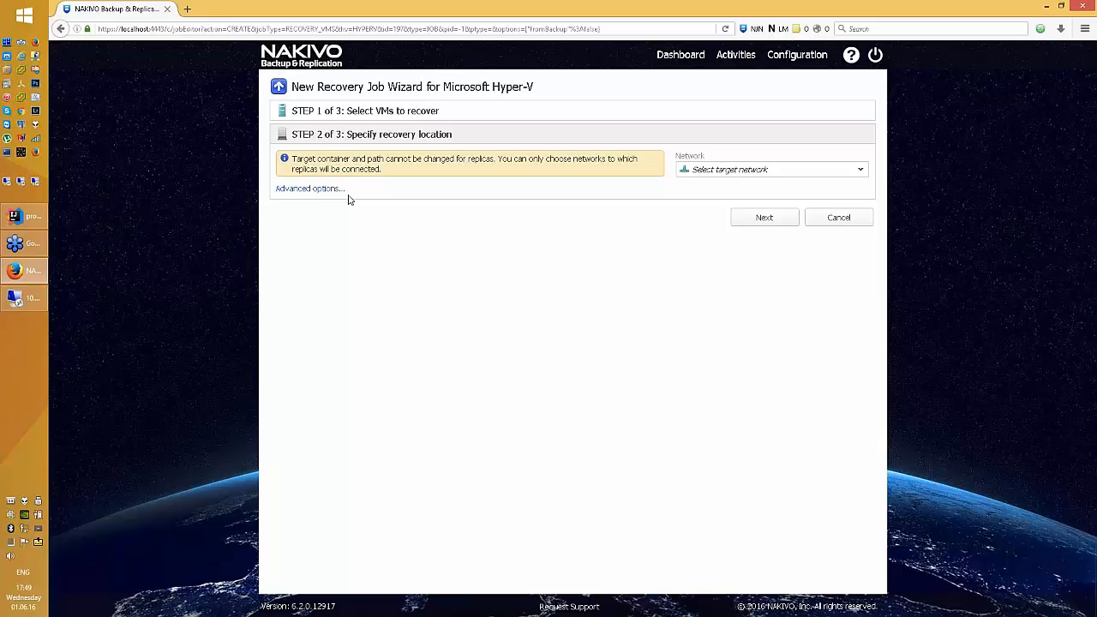
# Step: Return to the VM selection and set the recovery point of Trung_VM-replica to Wed, Jun 01 2016 at 5:48 pm
pyautogui.click(762, 114)
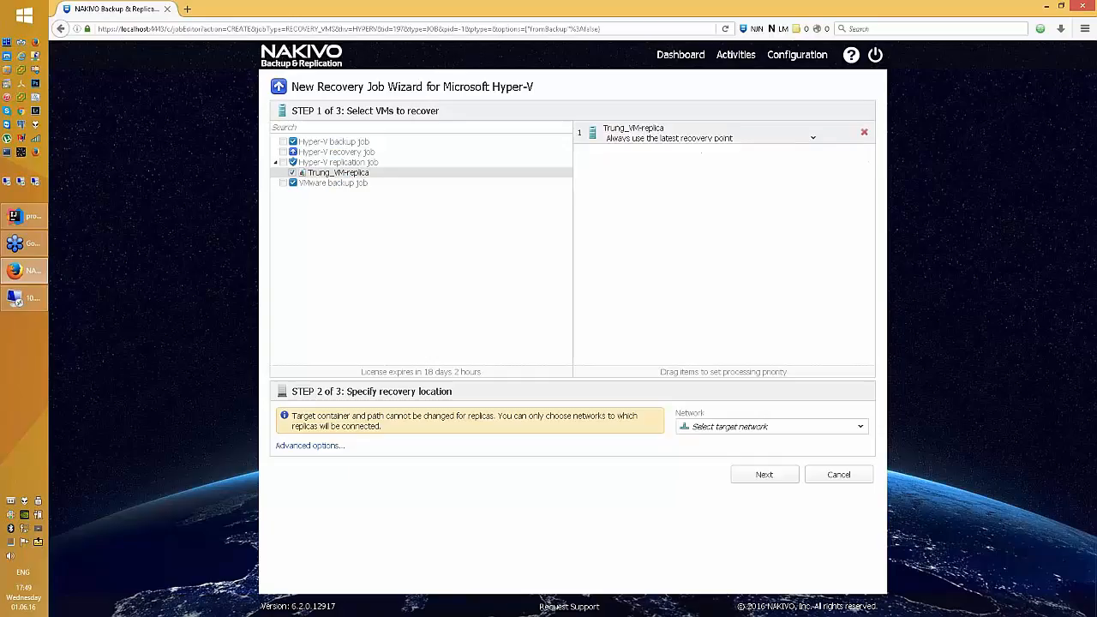
pyautogui.click(698, 139)
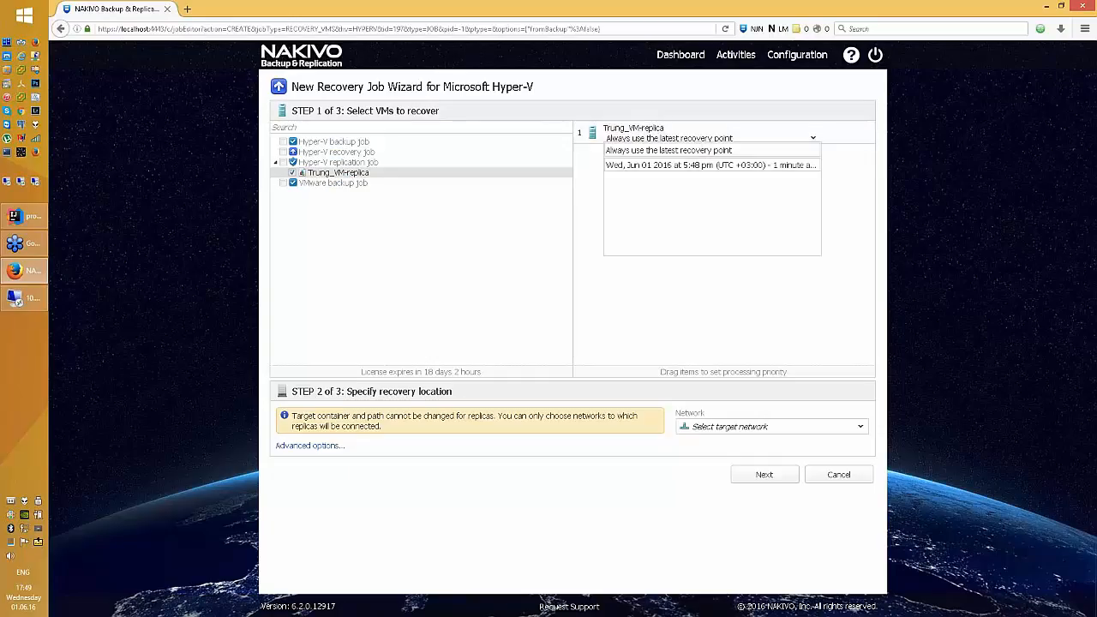
pyautogui.click(703, 165)
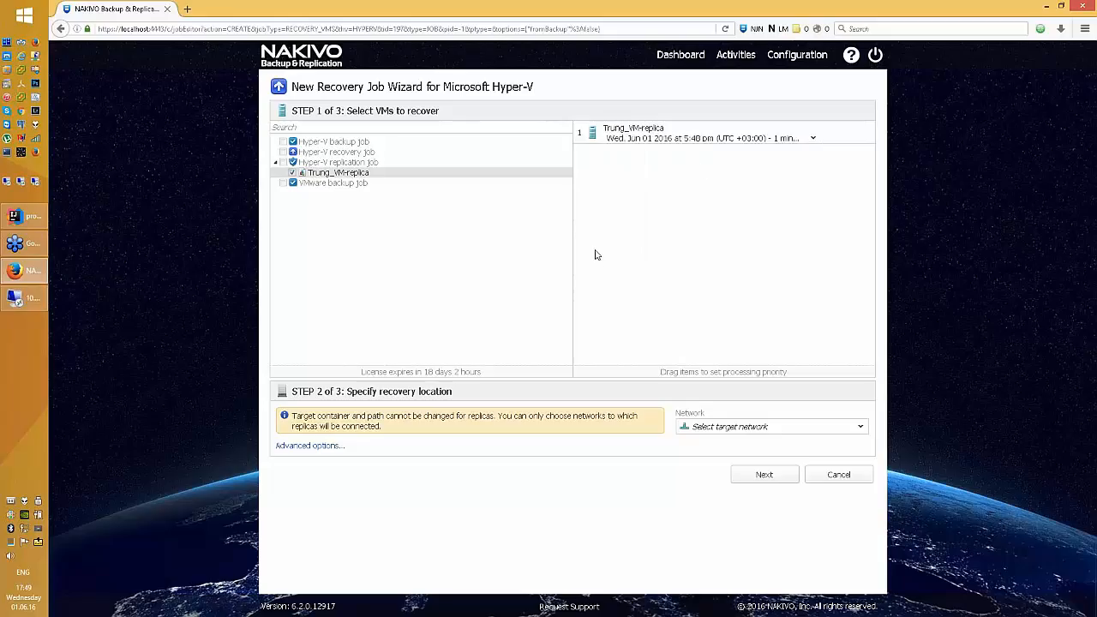
# Step: Connect the replica to New Internal Virtual Switch and finish the recovery job with its default options, without running it
pyautogui.click(751, 426)
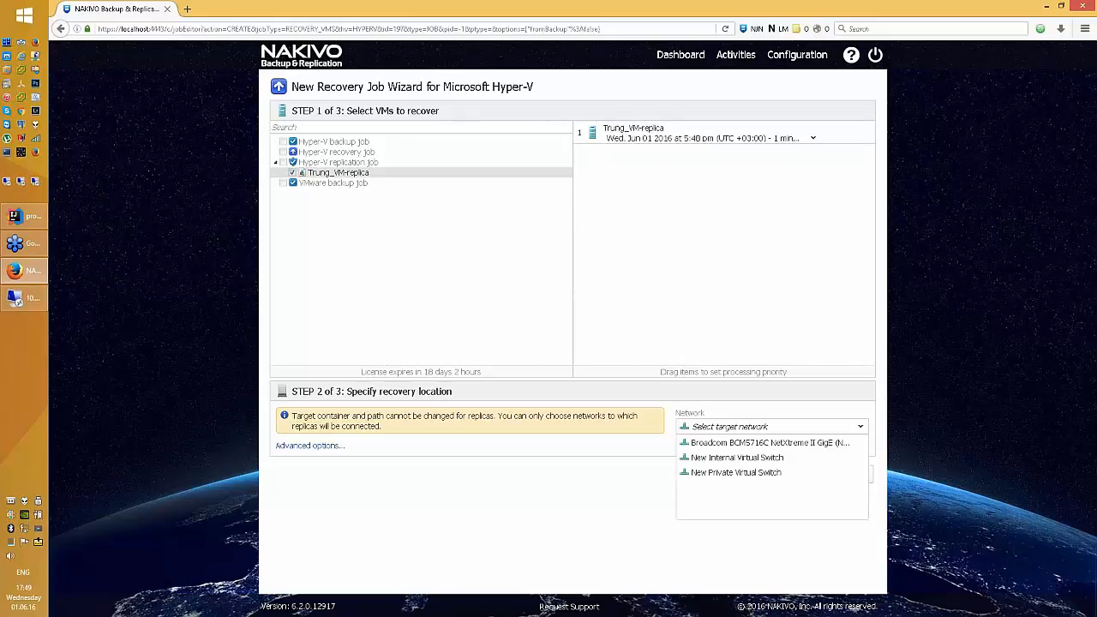
pyautogui.click(725, 459)
pyautogui.click(753, 478)
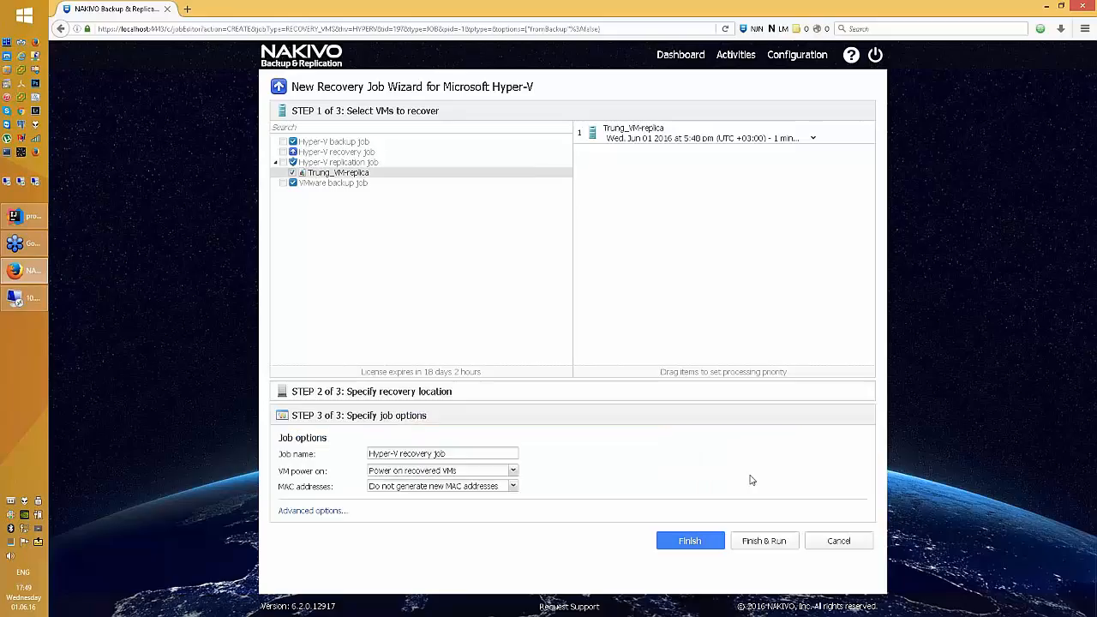
pyautogui.click(696, 542)
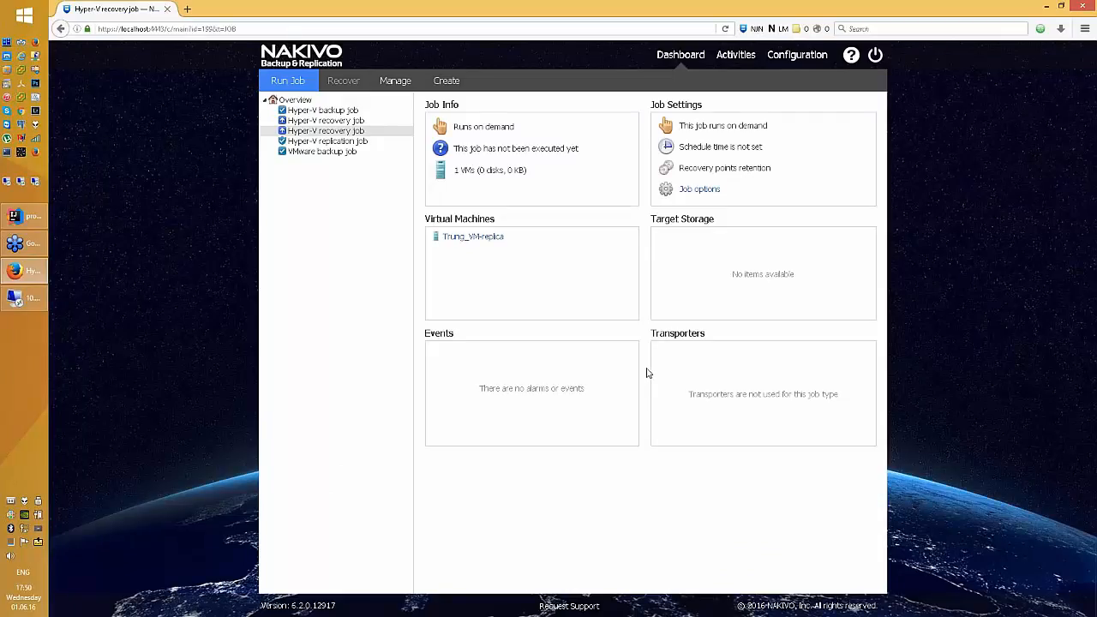
# Step: Switch to Hyper-V Manager, inspect Trung_VM, Trung_VM_from_diff, Trung_VM-recovered and Trung_VM-replica, and return to NAKIVO Backup & Replication
pyautogui.click(14, 298)
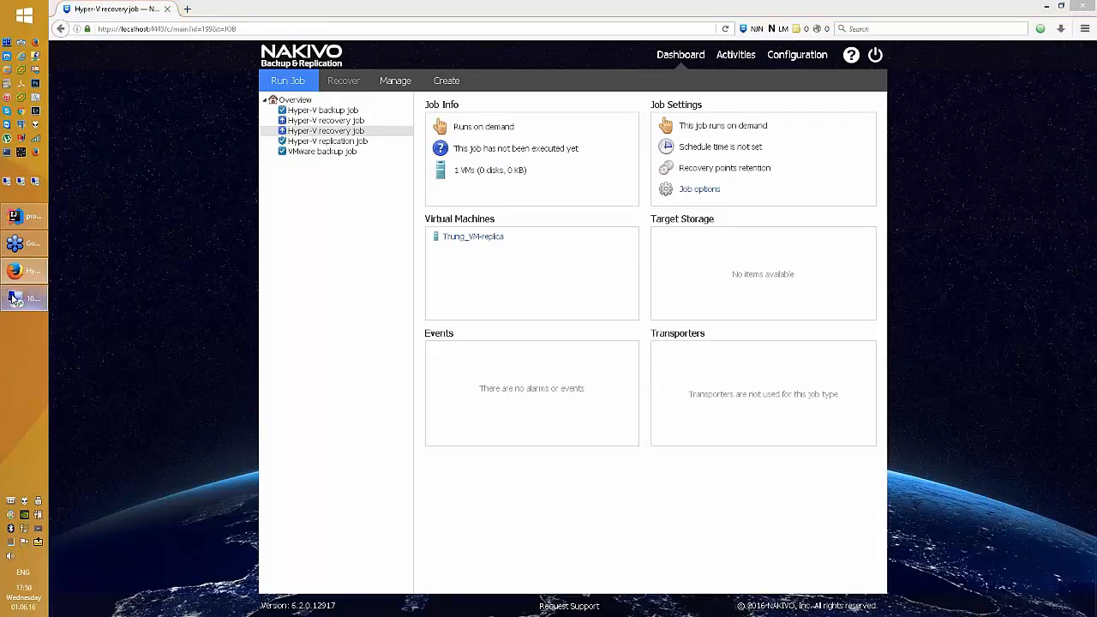
pyautogui.click(221, 129)
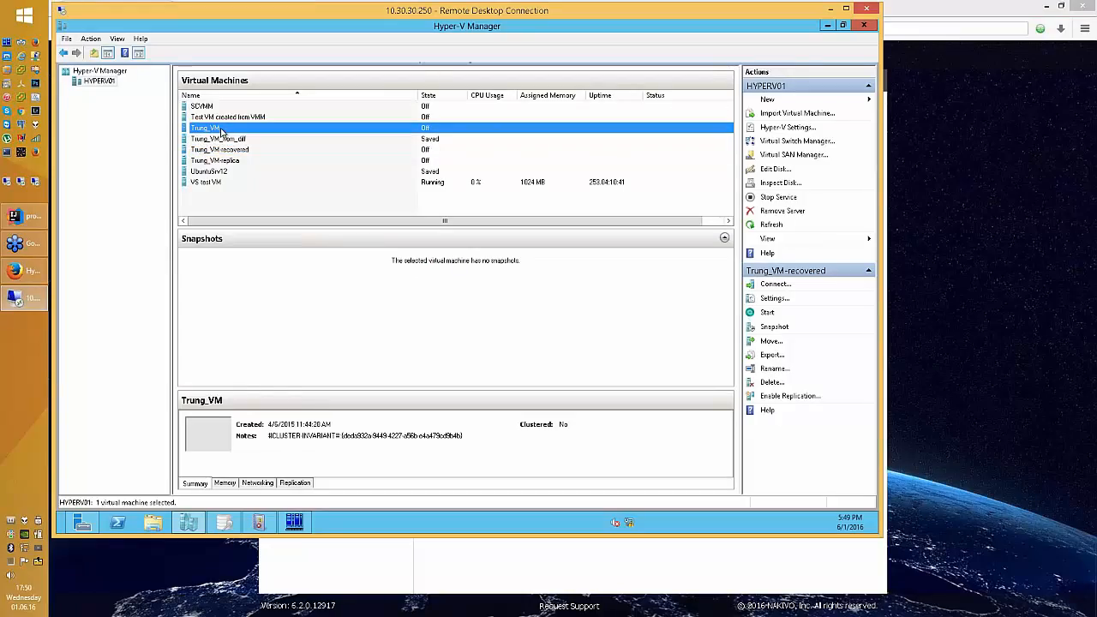
pyautogui.click(224, 139)
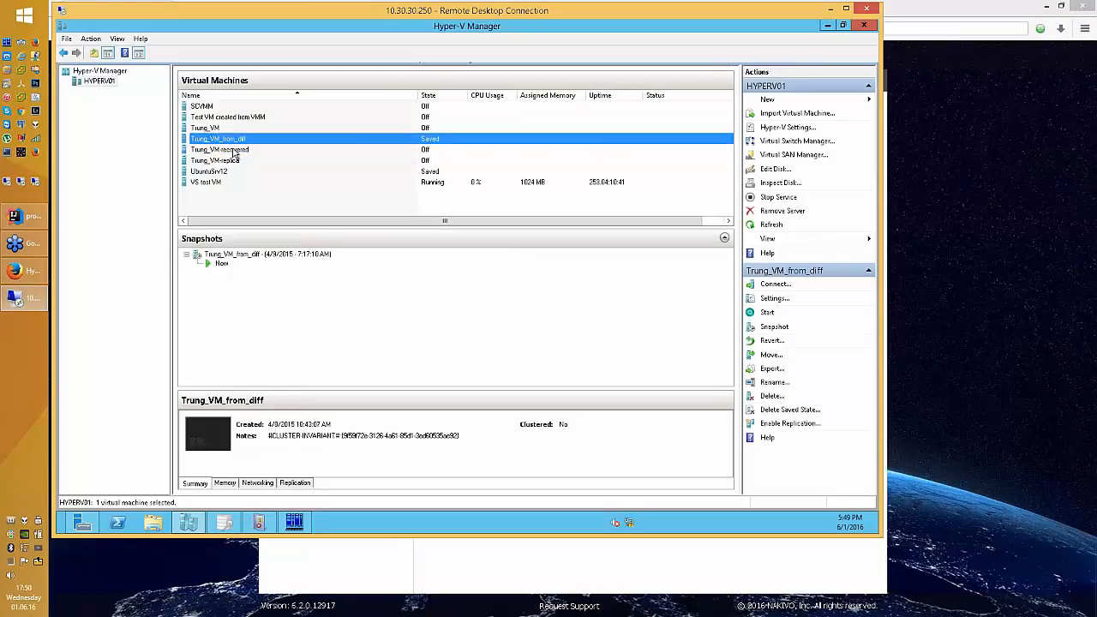
pyautogui.click(236, 150)
pyautogui.click(233, 161)
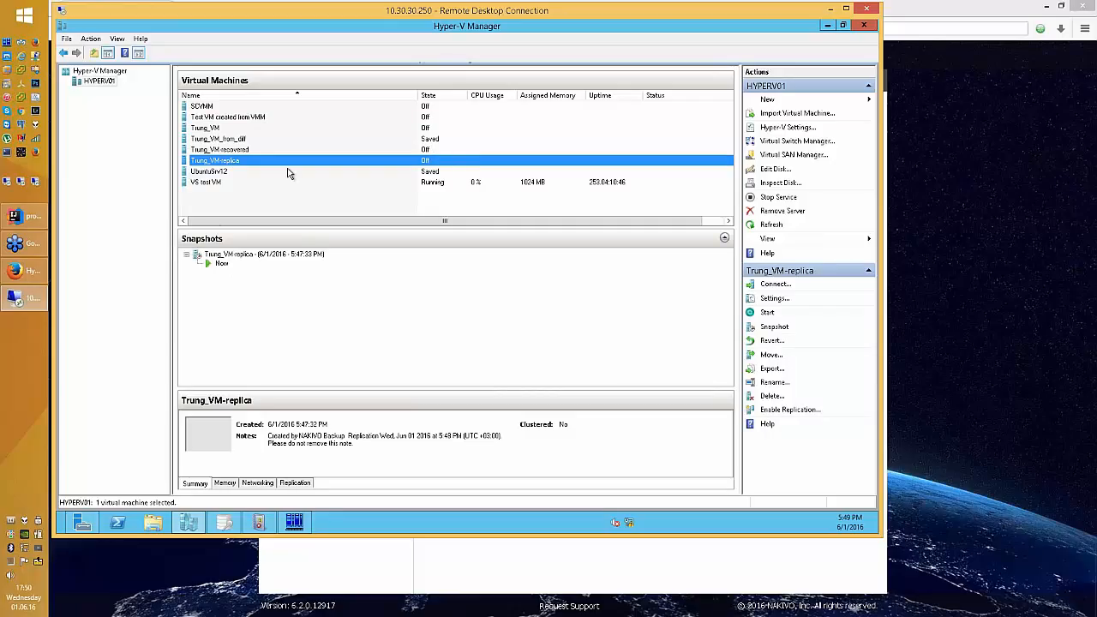
pyautogui.click(972, 252)
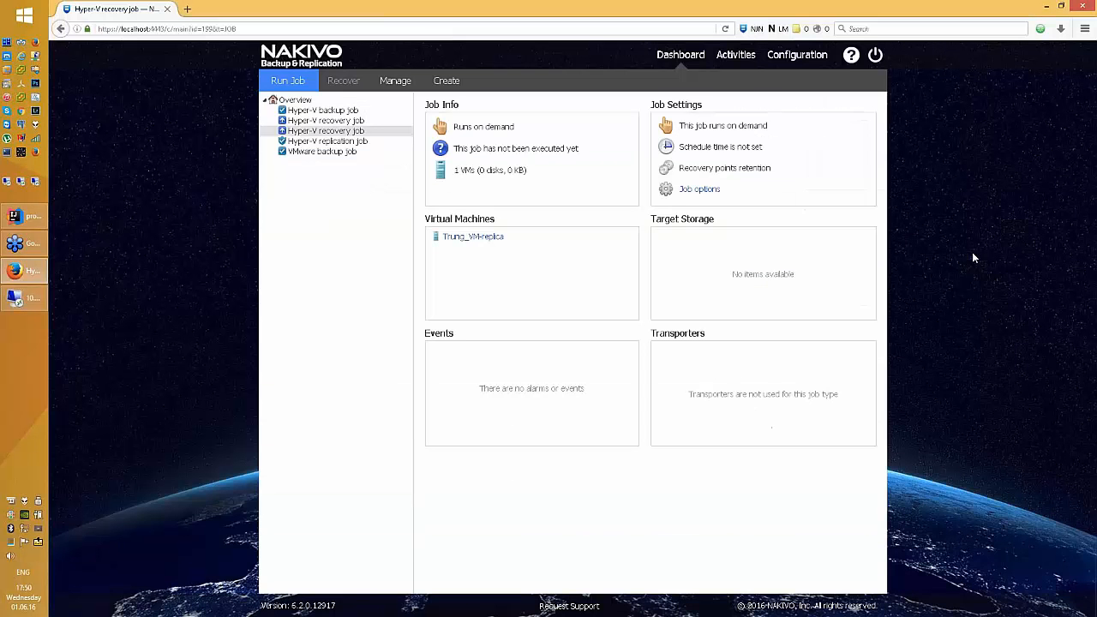